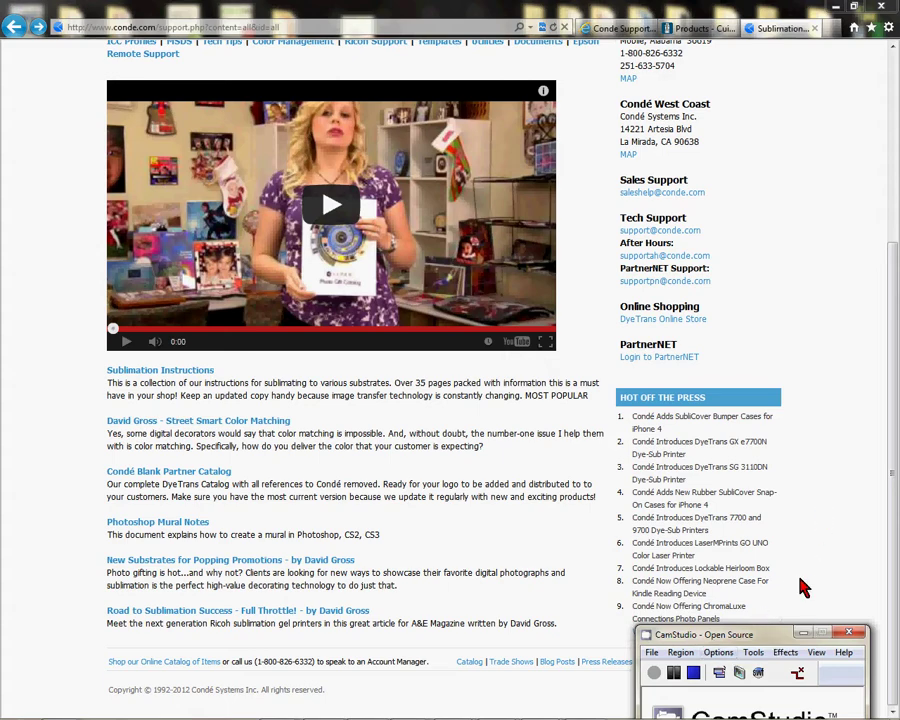
Open the Condé Blank Partner Catalog page from the tech support document list.
{"action": "scroll", "coordinate": [840, 558], "scroll_direction": "up", "scroll_amount": 5}
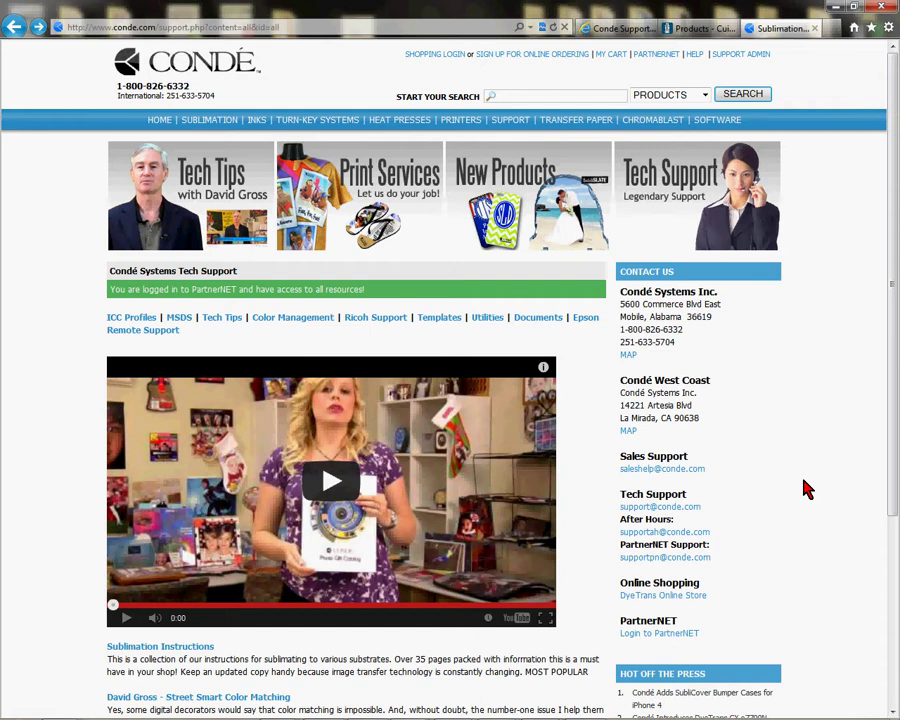
{"action": "left_click", "coordinate": [745, 172]}
{"action": "scroll", "coordinate": [660, 418], "scroll_direction": "down", "scroll_amount": 2}
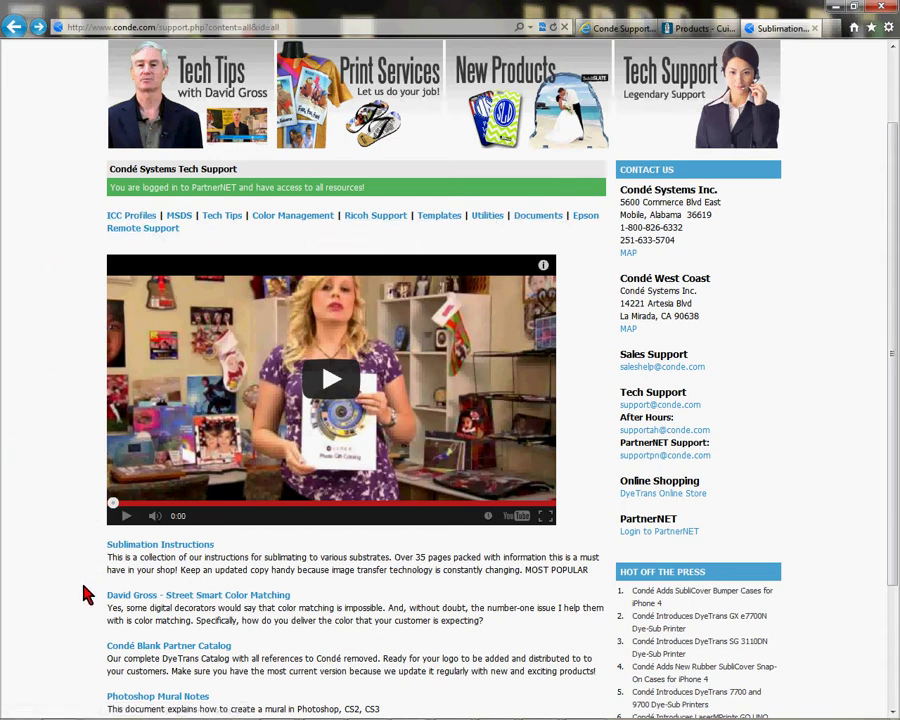
{"action": "scroll", "coordinate": [100, 585], "scroll_direction": "down", "scroll_amount": 3}
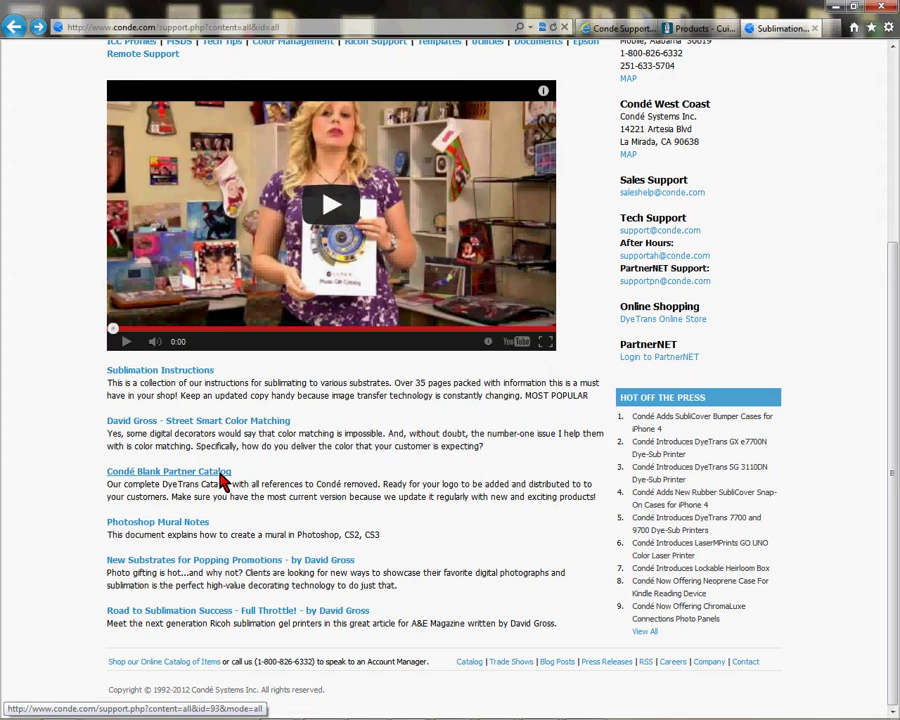
{"action": "left_click", "coordinate": [221, 475]}
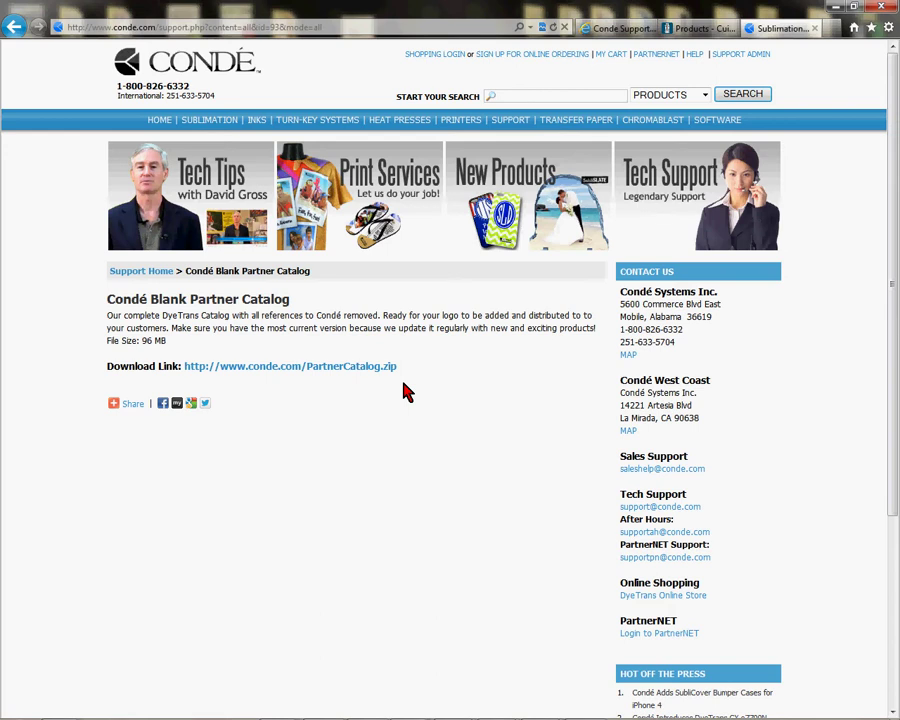
Save PartnerCatalog.zip from its download link and show the browser's download list.
{"action": "left_click", "coordinate": [355, 368]}
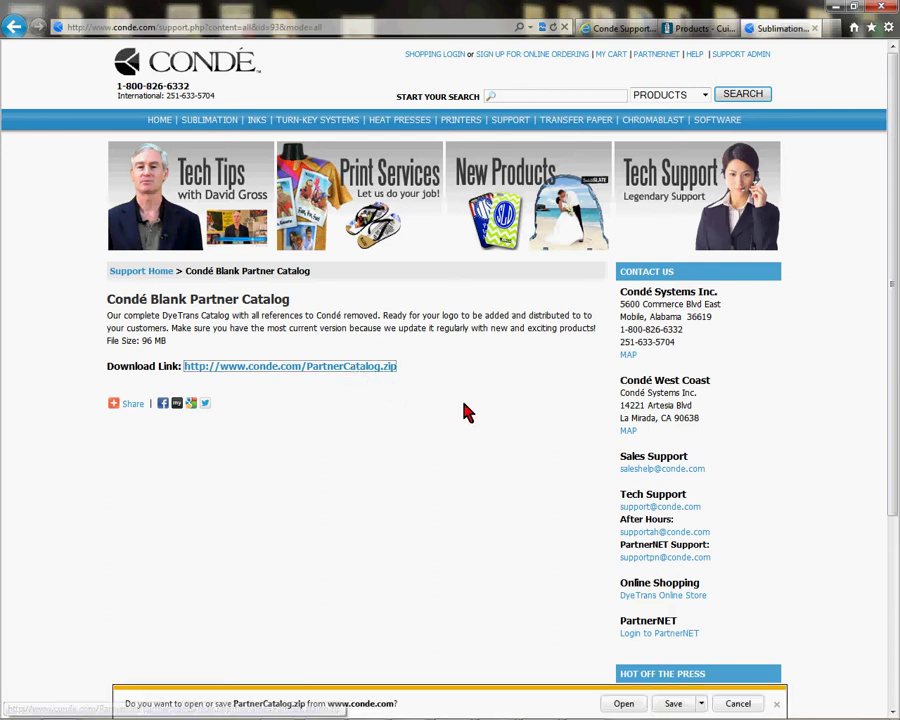
{"action": "left_click", "coordinate": [679, 705]}
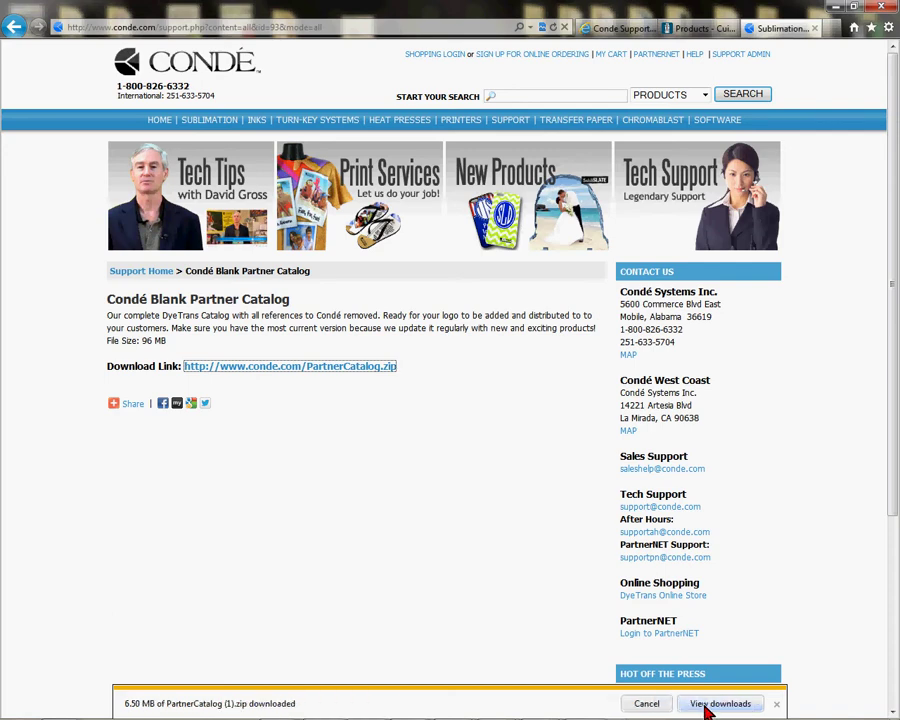
{"action": "left_click", "coordinate": [719, 704]}
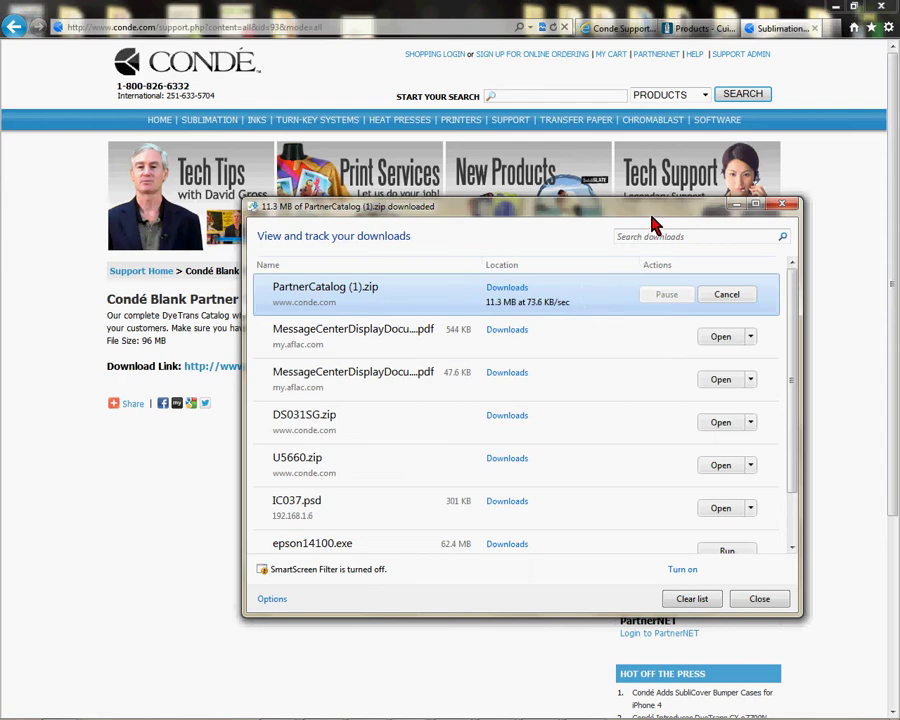
{"action": "left_click_drag", "start_coordinate": [655, 209], "coordinate": [541, 146]}
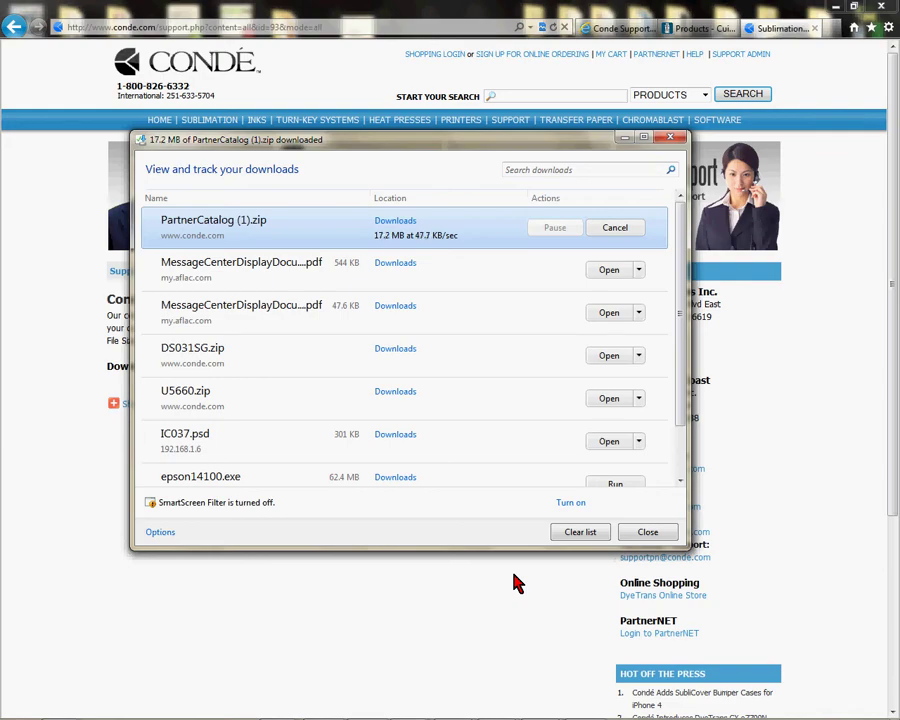
Minimize the browser, open the folder holding the downloaded PartnerCatalog (1).zip, and maximize the folder window.
{"action": "left_click", "coordinate": [826, 6]}
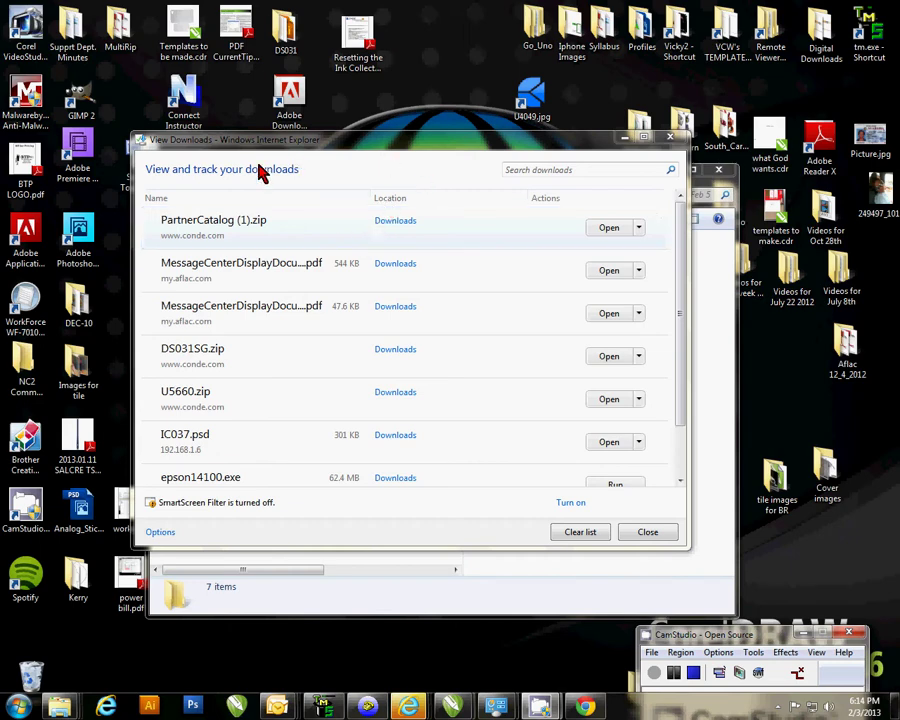
{"action": "left_click", "coordinate": [392, 222]}
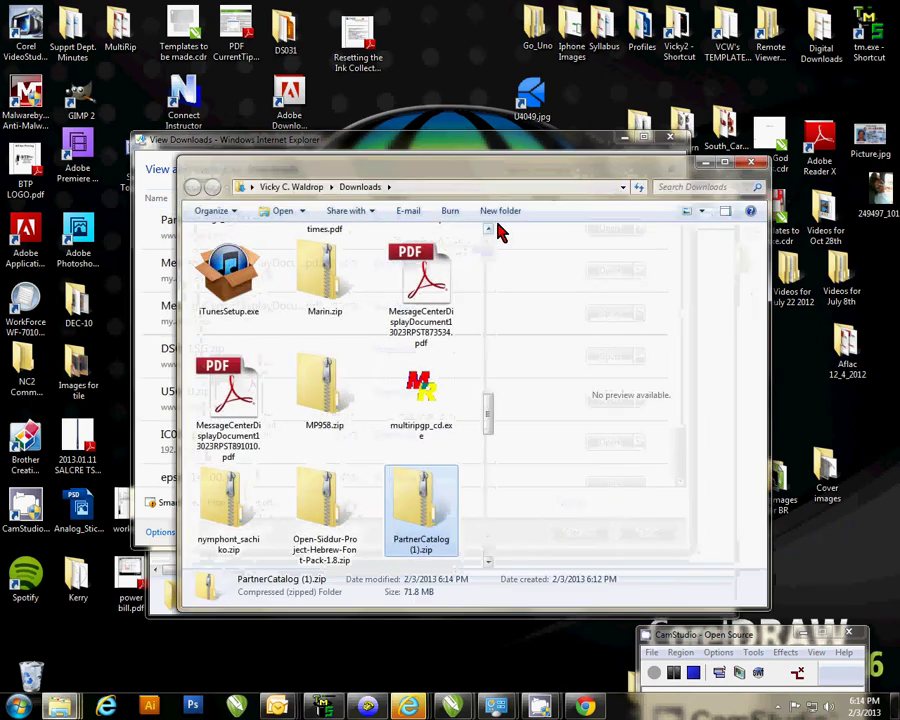
{"action": "left_click", "coordinate": [729, 166]}
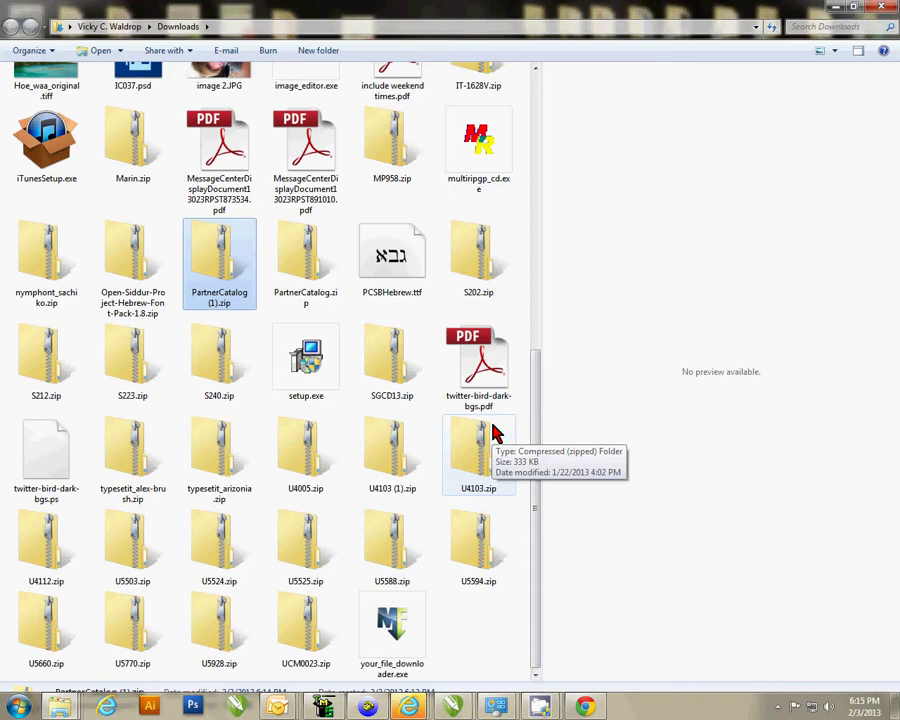
Extract all files from PartnerCatalog (1).zip into the suggested PartnerCatalog (1) folder in Downloads.
{"action": "right_click", "coordinate": [225, 272]}
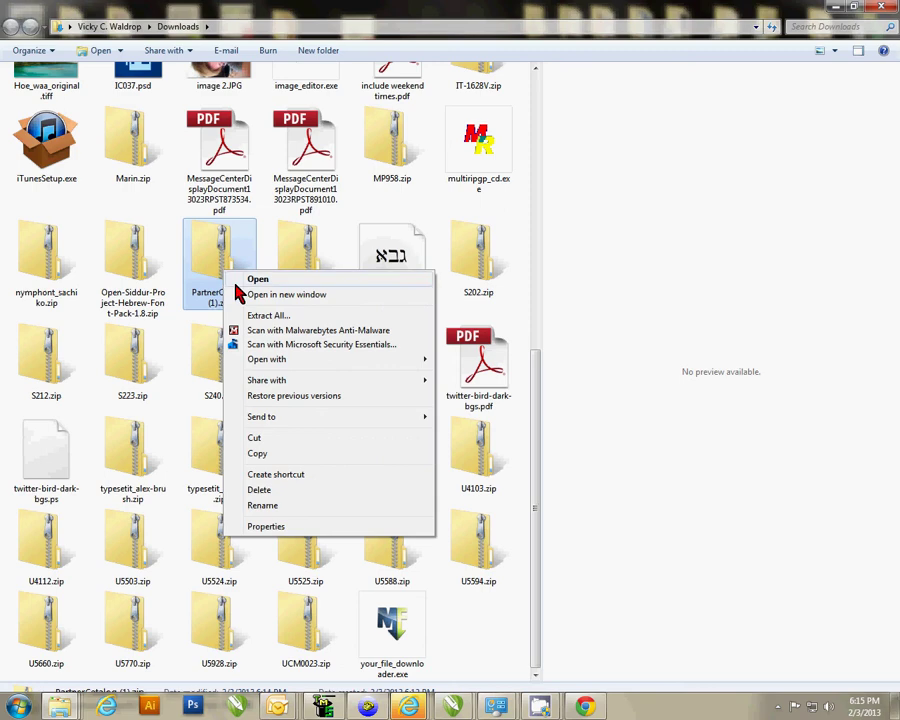
{"action": "left_click", "coordinate": [270, 316]}
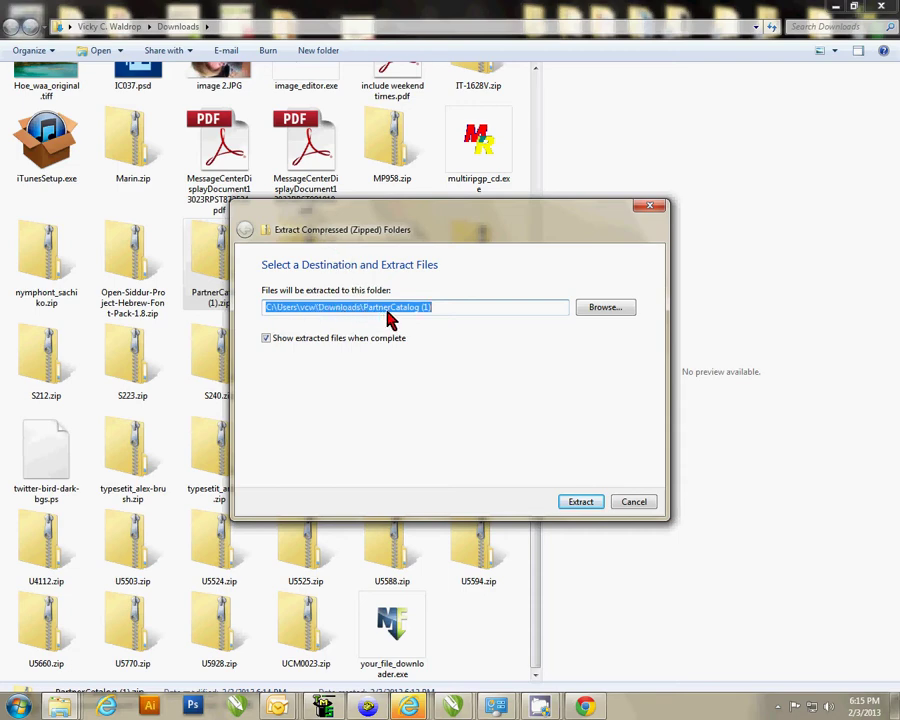
{"action": "left_click", "coordinate": [585, 503]}
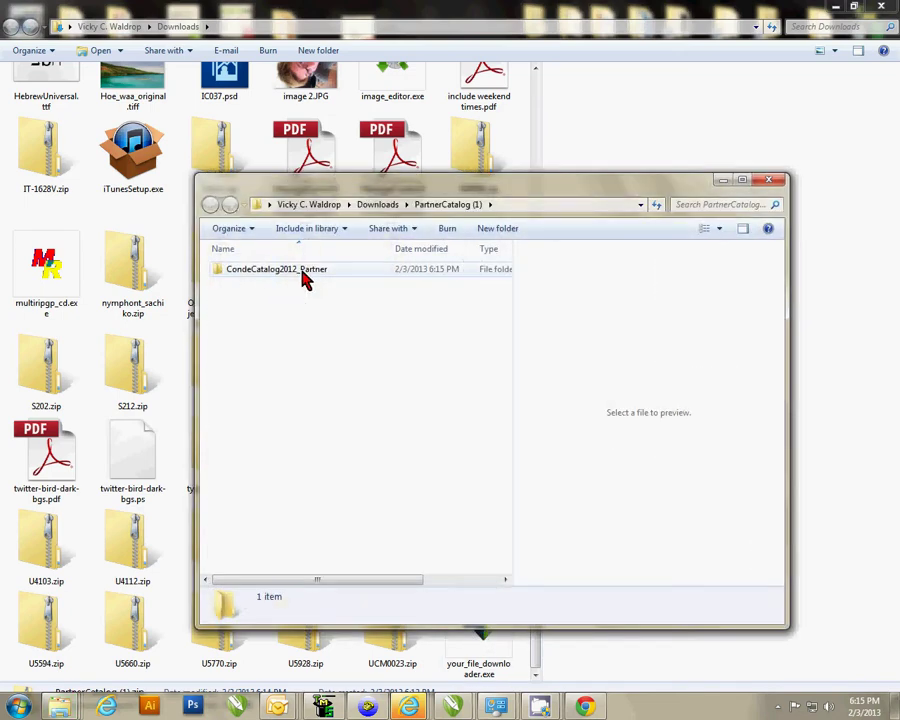
Open the extracted CondeCatalog2012_Partner folder and open CondeCatalog2012_Partner.pdf with CorelDRAW X6 (64-Bit).
{"action": "right_click", "coordinate": [305, 278]}
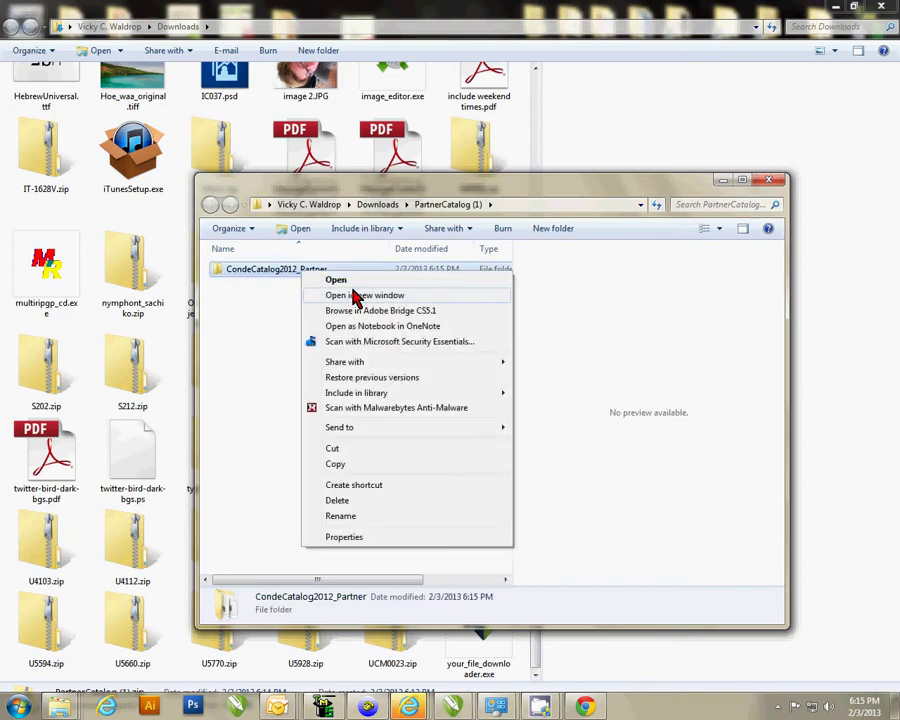
{"action": "left_click", "coordinate": [306, 283]}
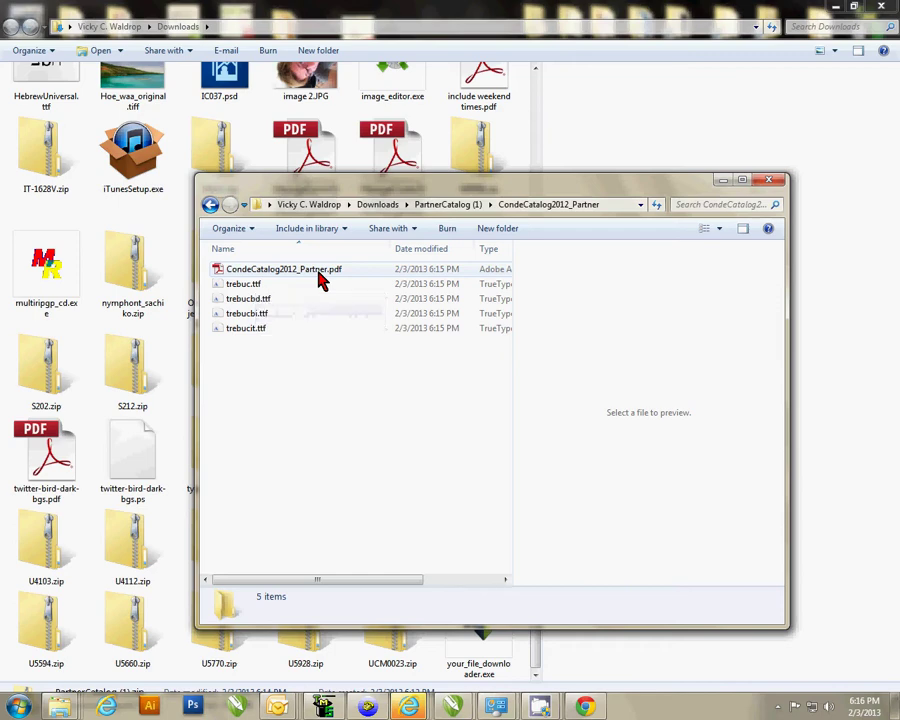
{"action": "right_click", "coordinate": [318, 272]}
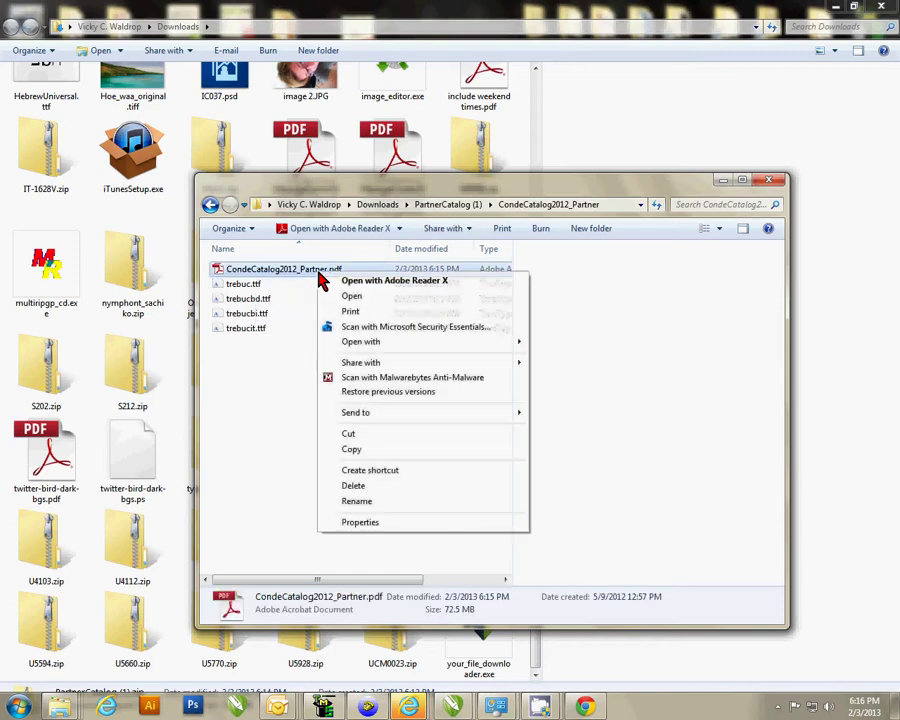
{"action": "mouse_move", "coordinate": [408, 366]}
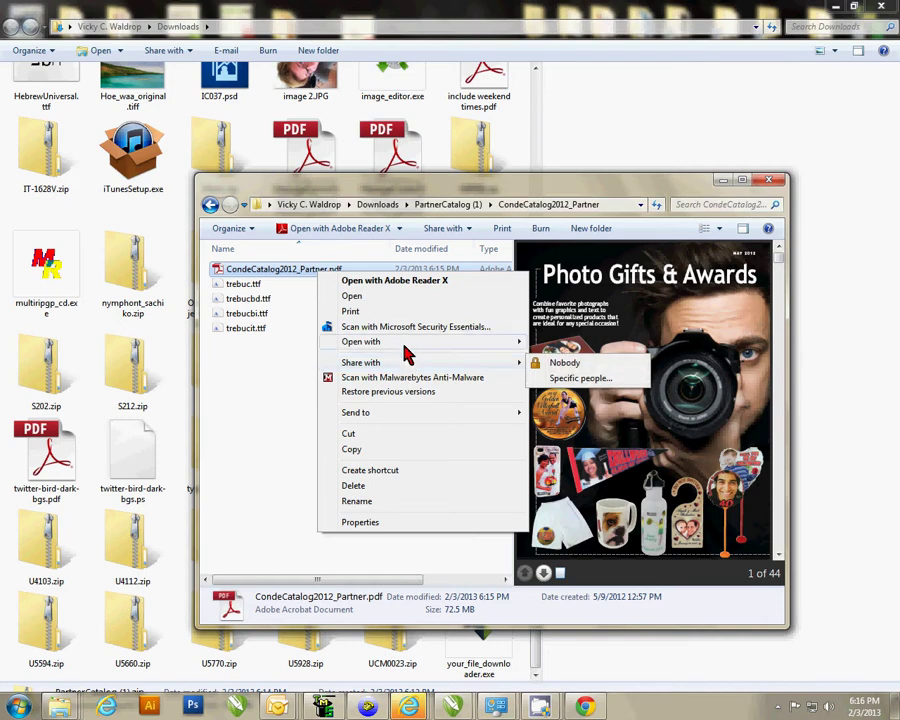
{"action": "mouse_move", "coordinate": [408, 344]}
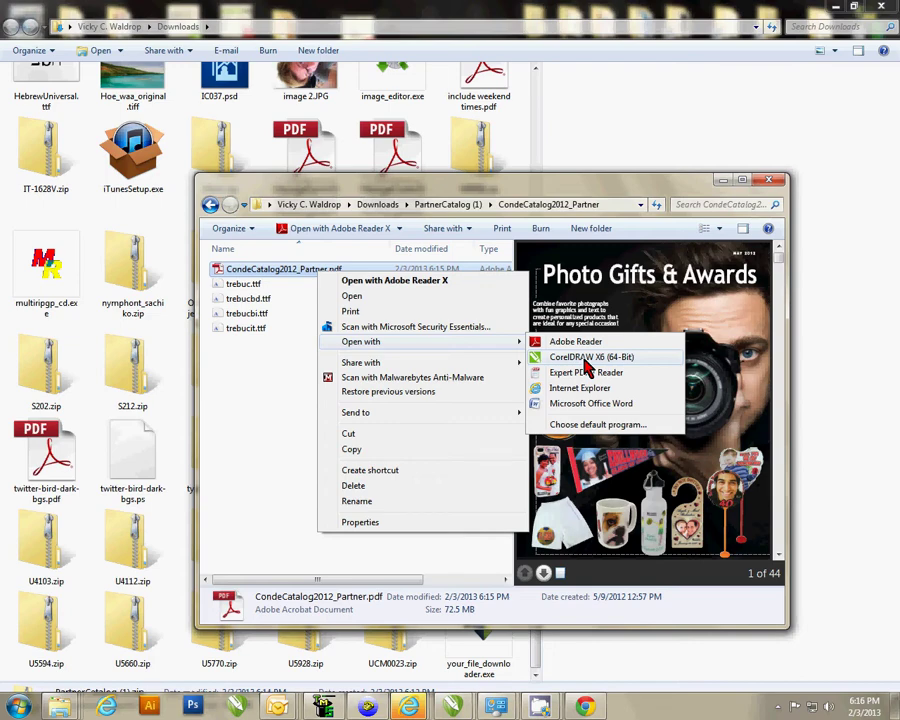
{"action": "left_click", "coordinate": [588, 358]}
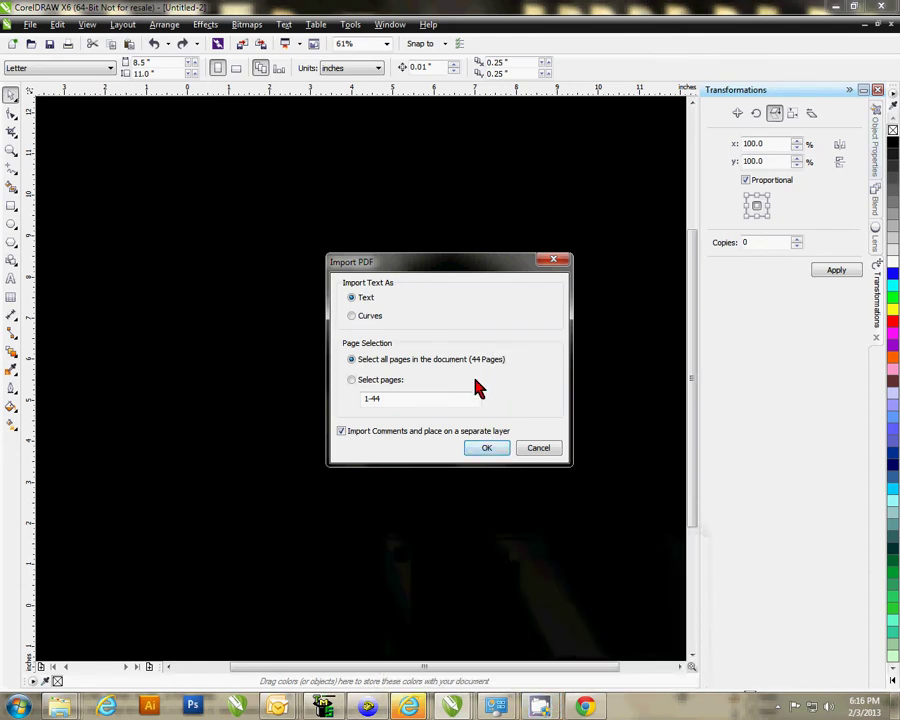
Import all 44 pages of the PDF as text, with comments placed on a separate layer.
{"action": "left_click", "coordinate": [485, 450]}
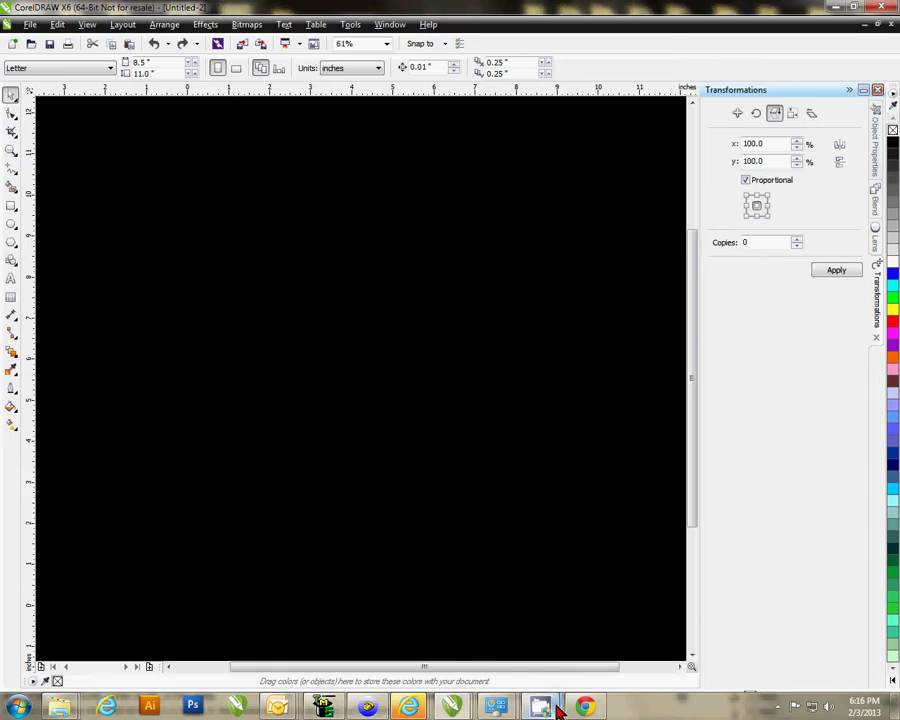
{"action": "mouse_move", "coordinate": [560, 710]}
{"action": "left_click", "coordinate": [464, 568]}
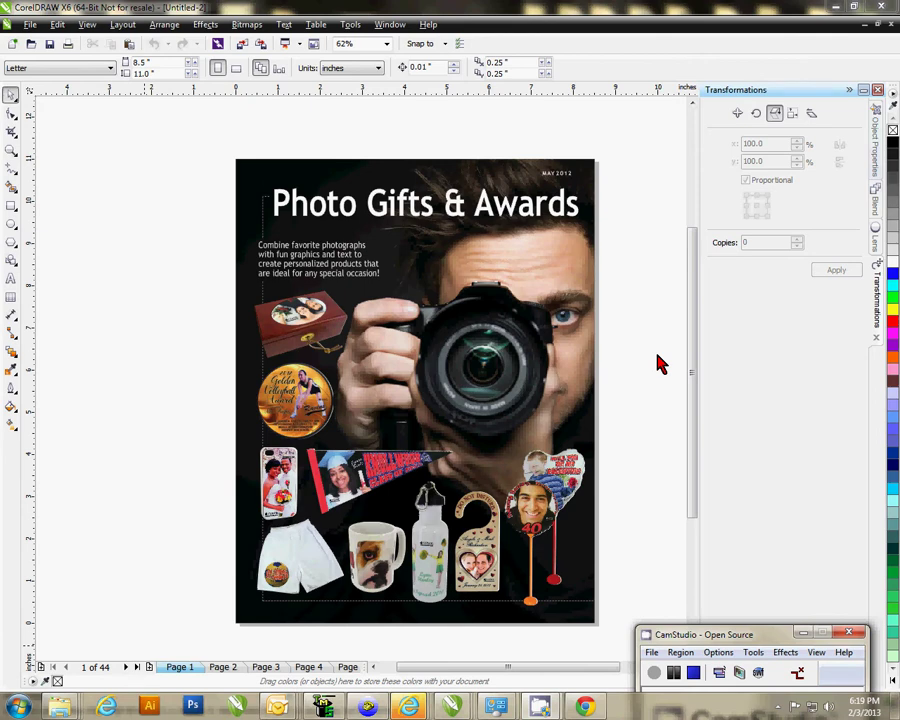
{"action": "left_click", "coordinate": [600, 532]}
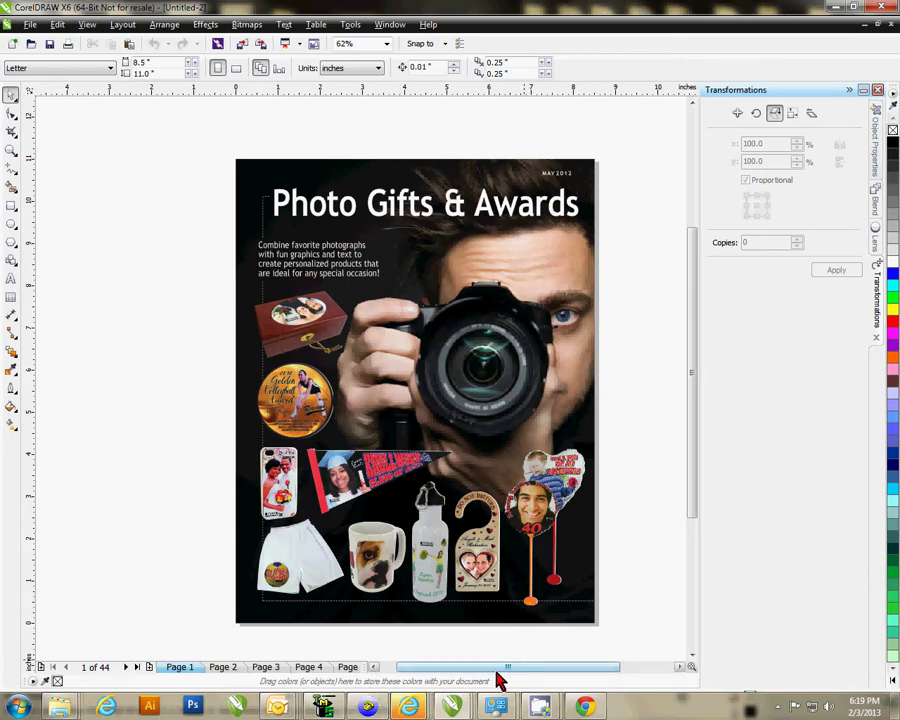
View the catalog's last page and return to the cover page.
{"action": "left_click_drag", "start_coordinate": [498, 670], "coordinate": [530, 672]}
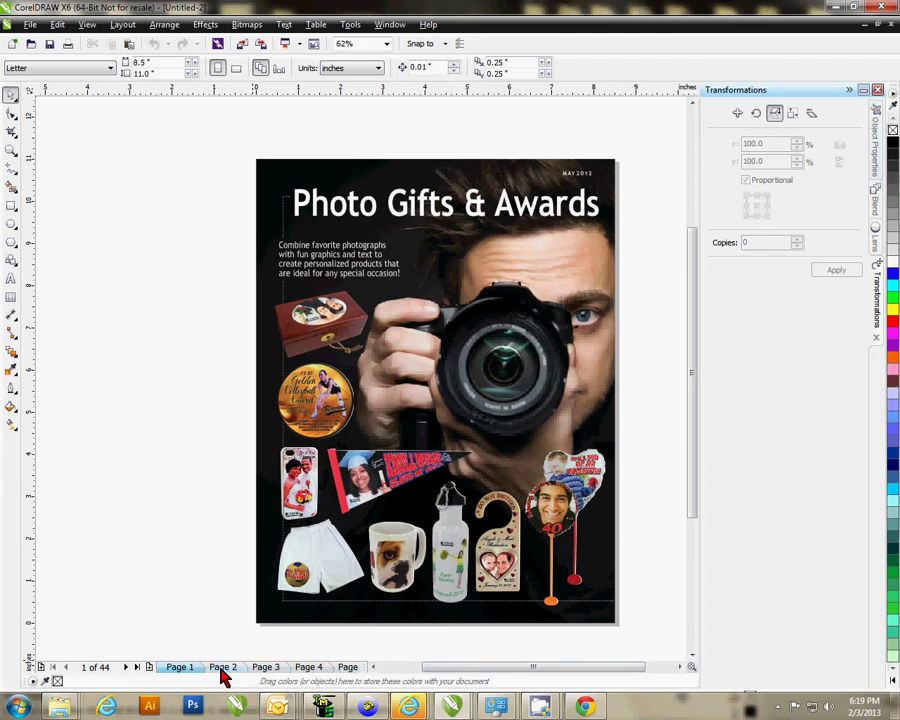
{"action": "left_click", "coordinate": [138, 667]}
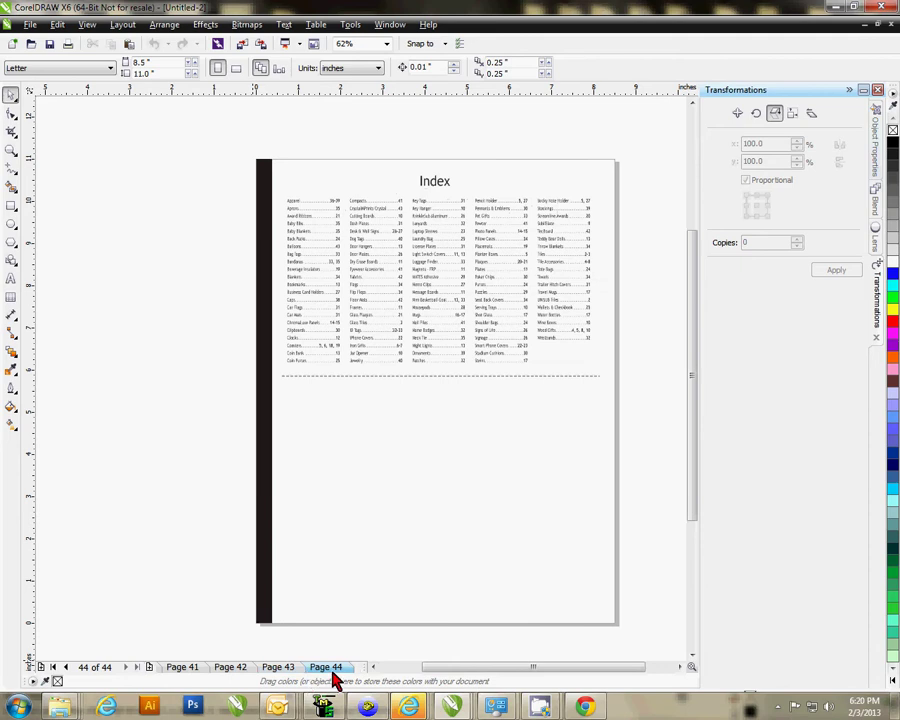
{"action": "left_click", "coordinate": [54, 668]}
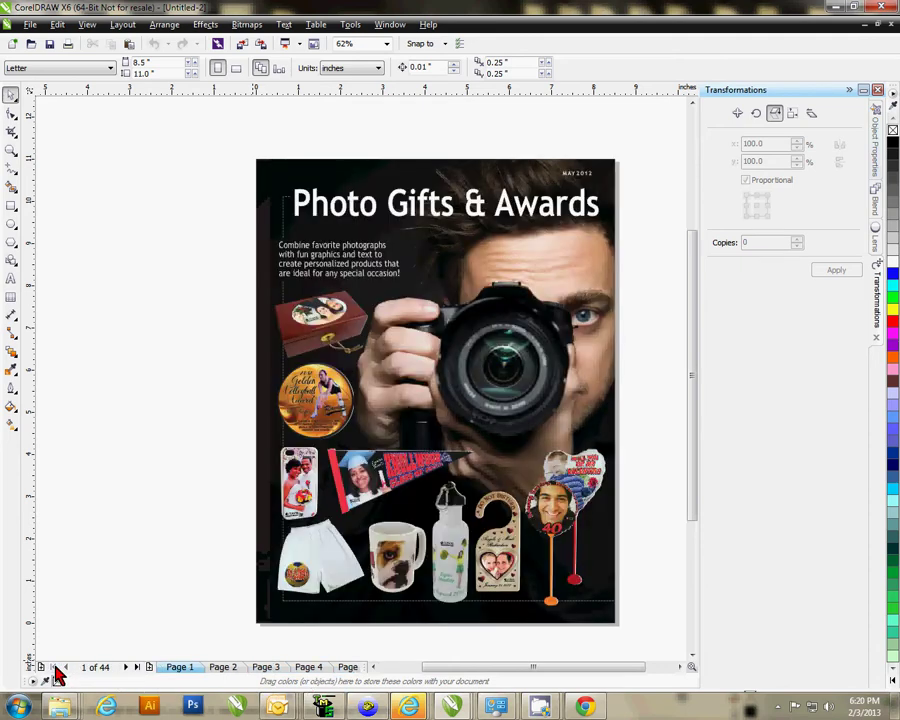
Look through the catalog's opening pages up to page 7 and return to the cover page.
{"action": "left_click", "coordinate": [126, 668]}
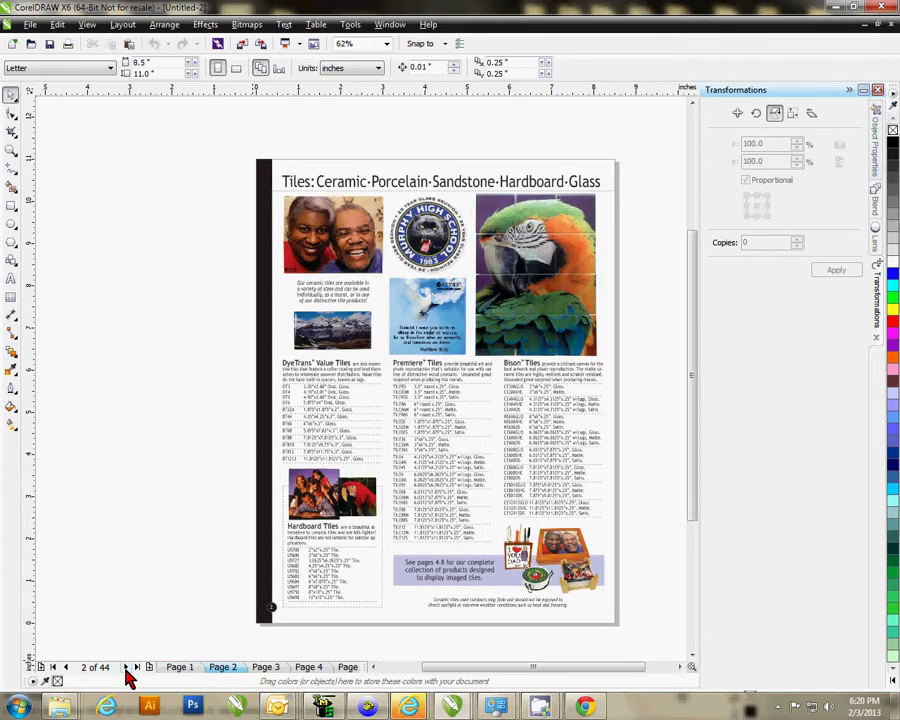
{"action": "left_click", "coordinate": [126, 668]}
{"action": "left_click", "coordinate": [126, 668]}
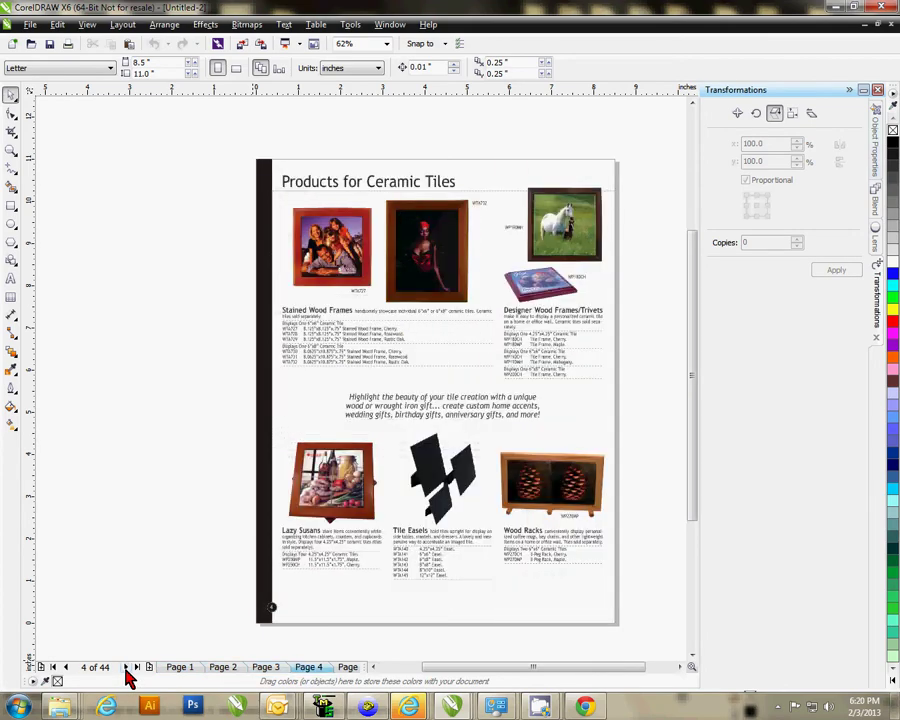
{"action": "left_click", "coordinate": [126, 668]}
{"action": "left_click", "coordinate": [126, 668]}
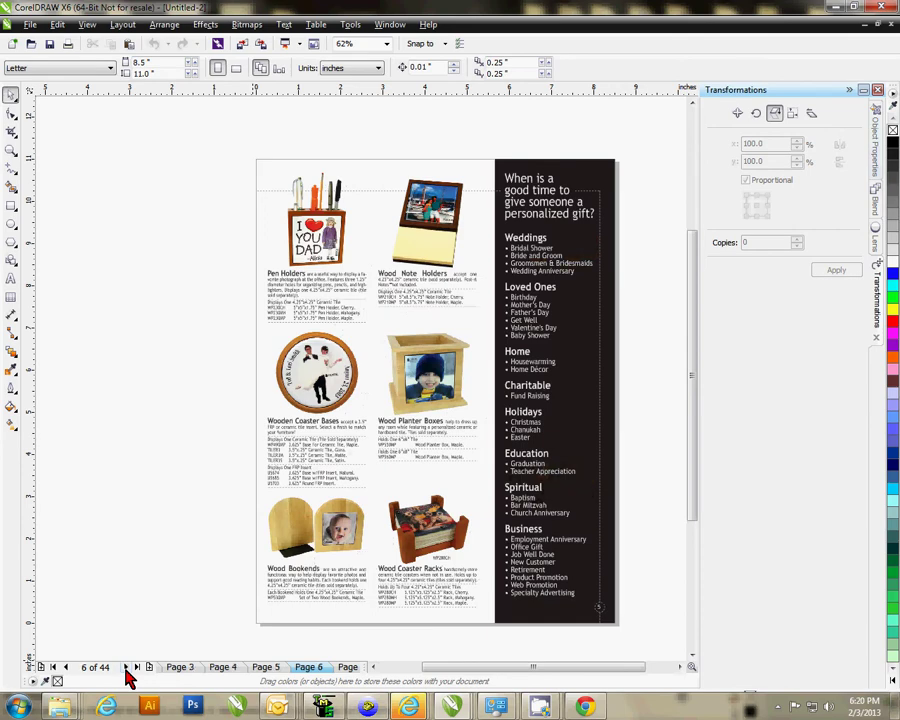
{"action": "left_click", "coordinate": [126, 668]}
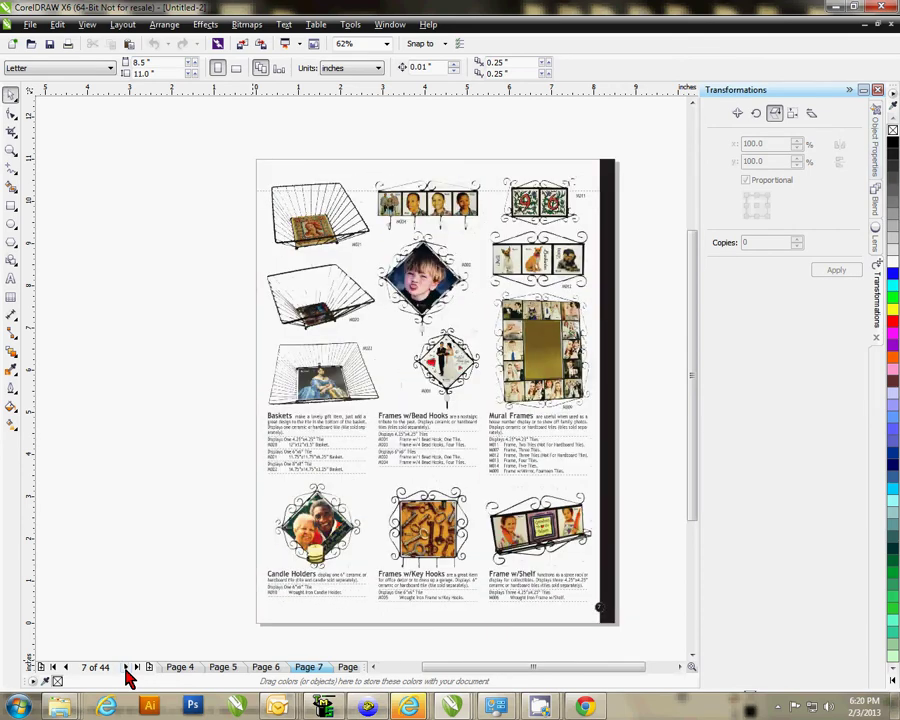
{"action": "left_click", "coordinate": [66, 667]}
{"action": "left_click", "coordinate": [66, 667]}
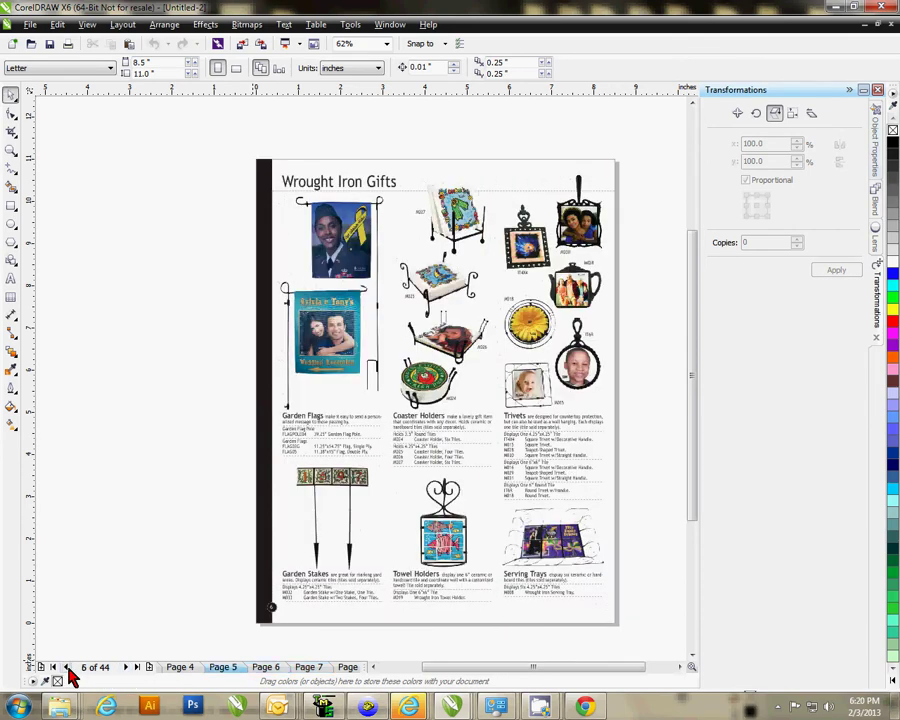
{"action": "left_click", "coordinate": [66, 667]}
{"action": "left_click", "coordinate": [66, 667]}
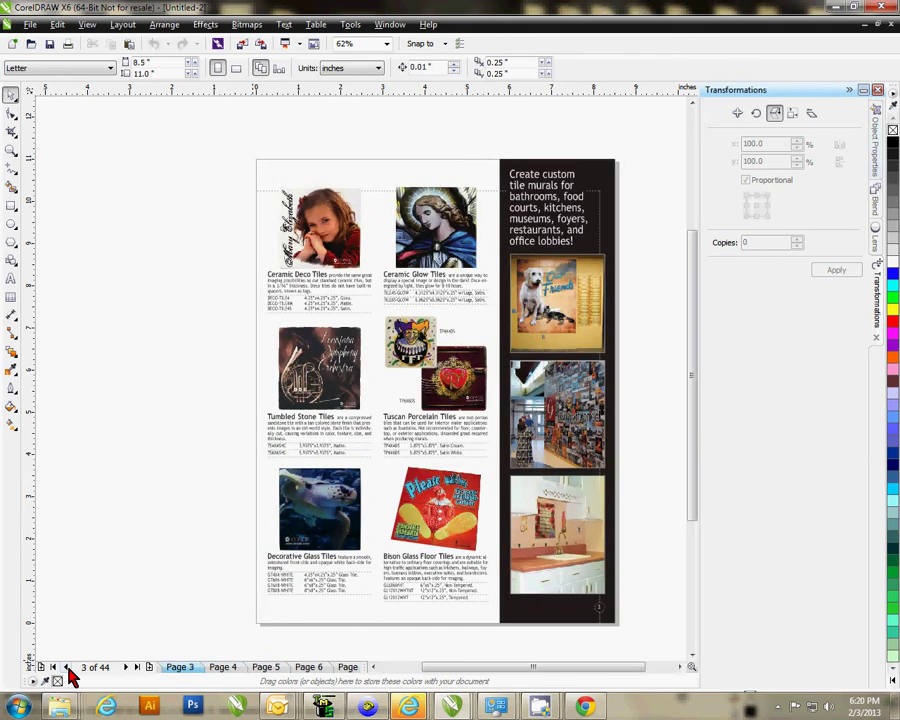
{"action": "left_click", "coordinate": [66, 667]}
{"action": "left_click", "coordinate": [66, 667]}
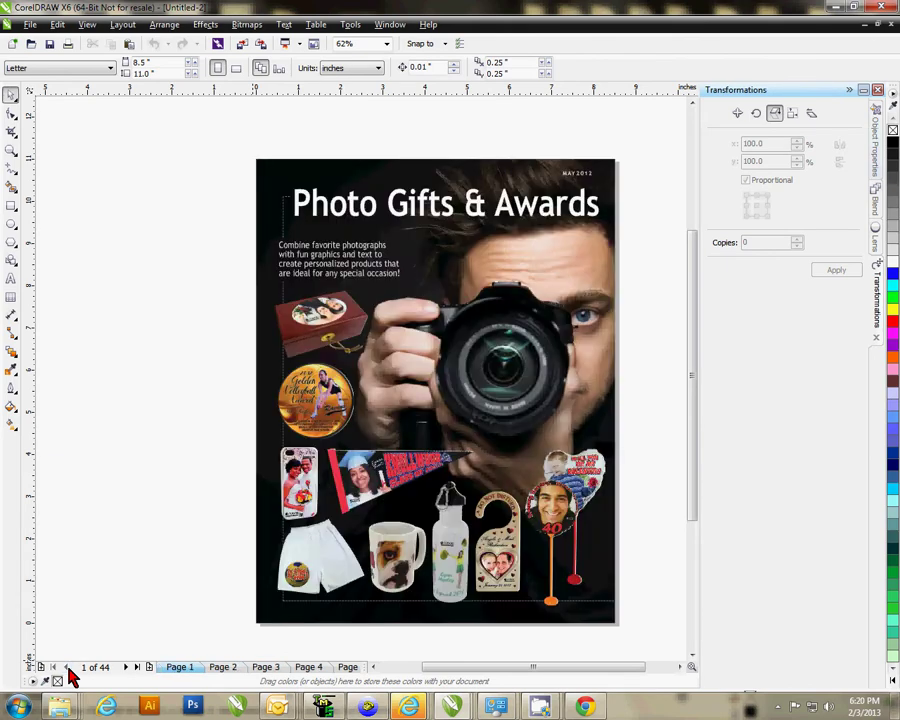
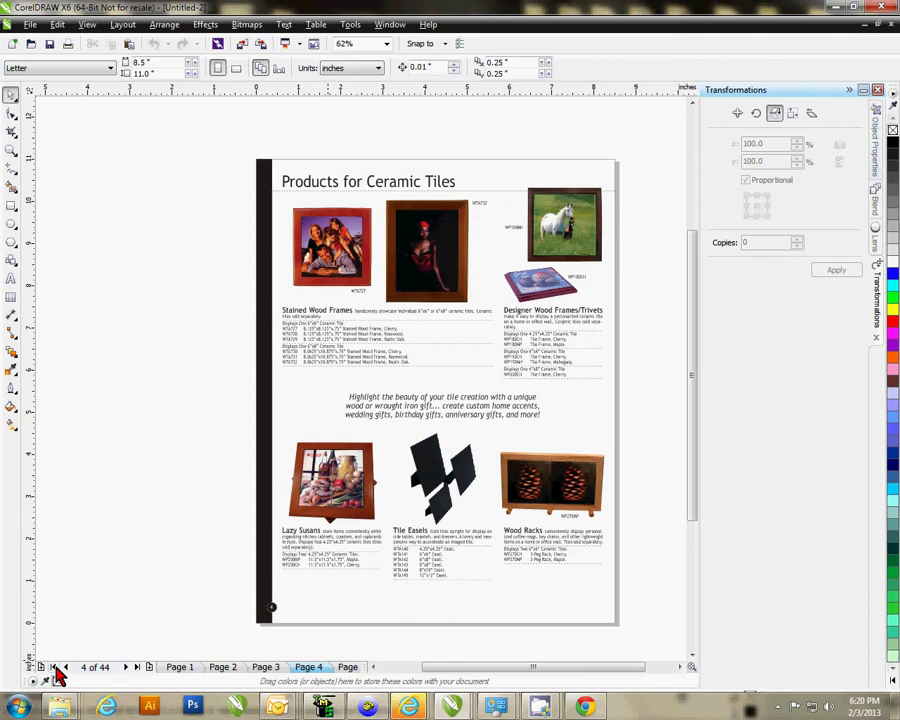
{"action": "left_click", "coordinate": [55, 668]}
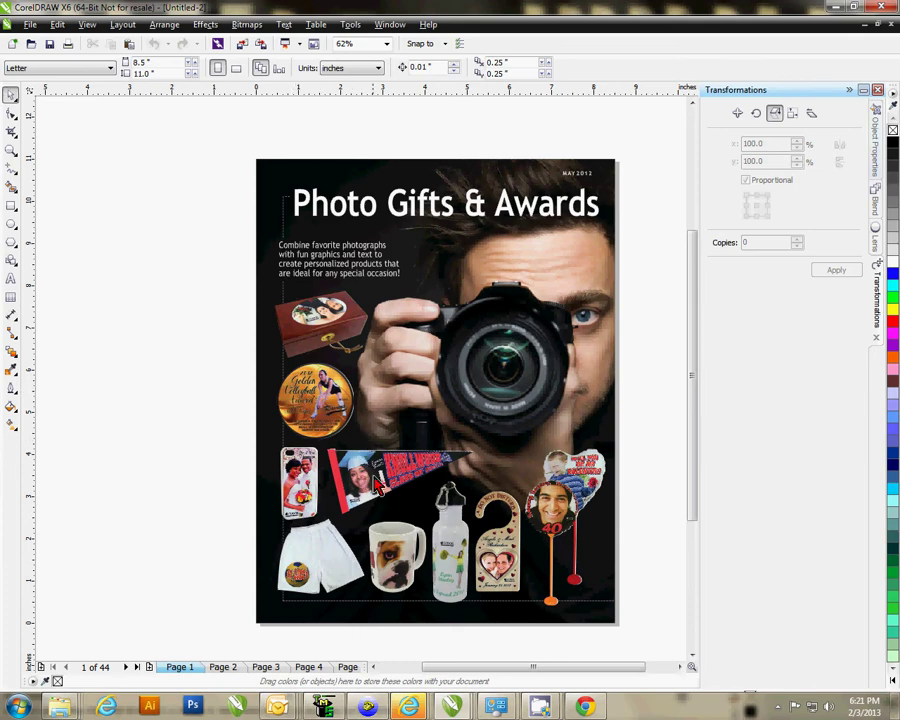
Select the cover's product images, the door hanger and the background photo in turn to check which are separate objects.
{"action": "left_click", "coordinate": [583, 500]}
{"action": "left_click", "coordinate": [350, 478]}
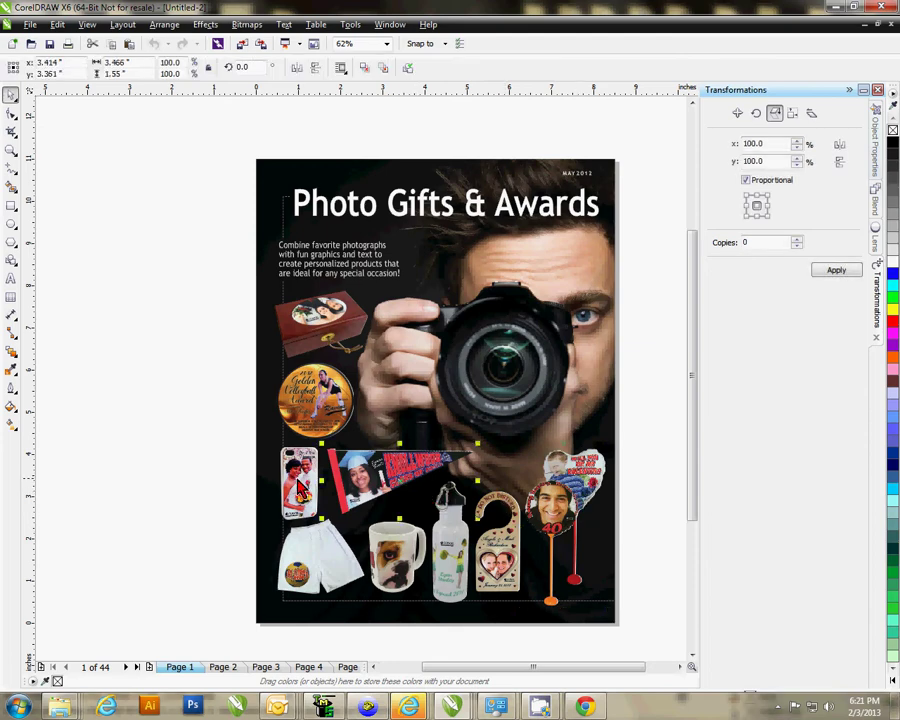
{"action": "left_click", "coordinate": [293, 488]}
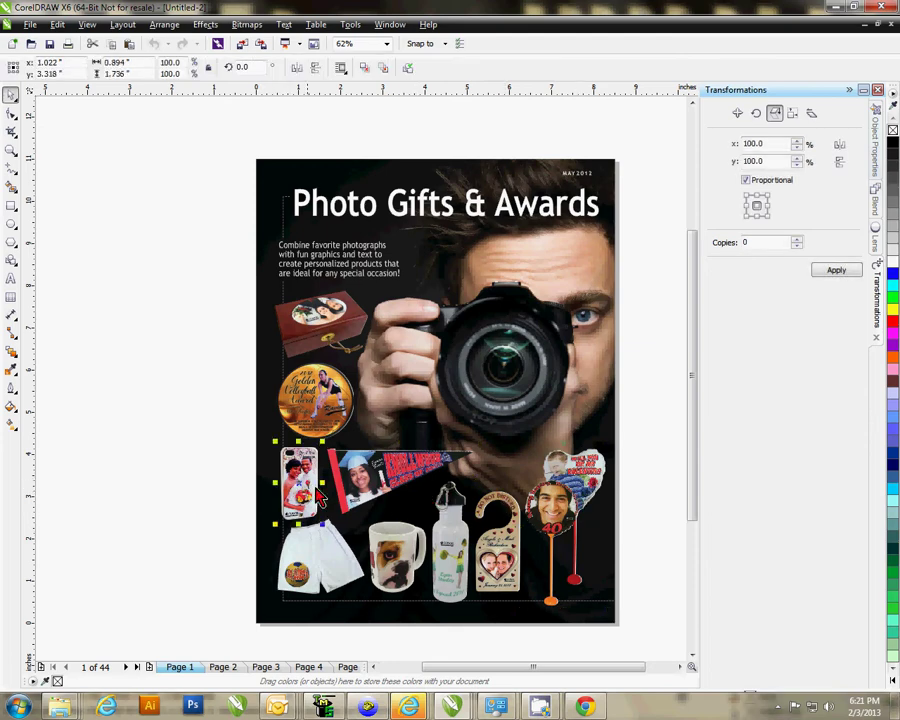
{"action": "left_click", "coordinate": [590, 487]}
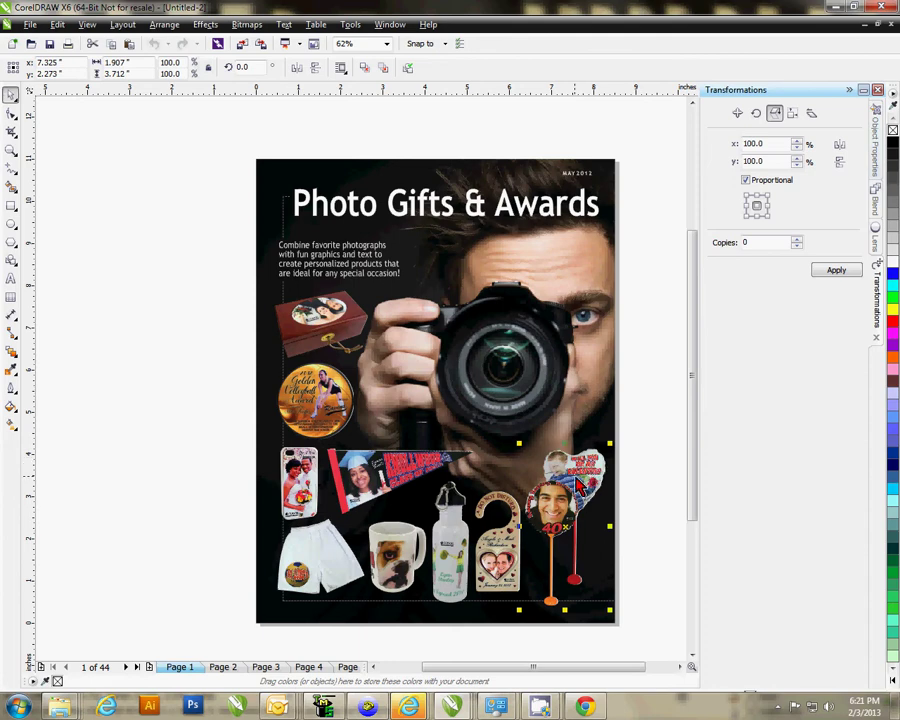
{"action": "scroll", "coordinate": [590, 487], "scroll_direction": "up", "scroll_amount": 2}
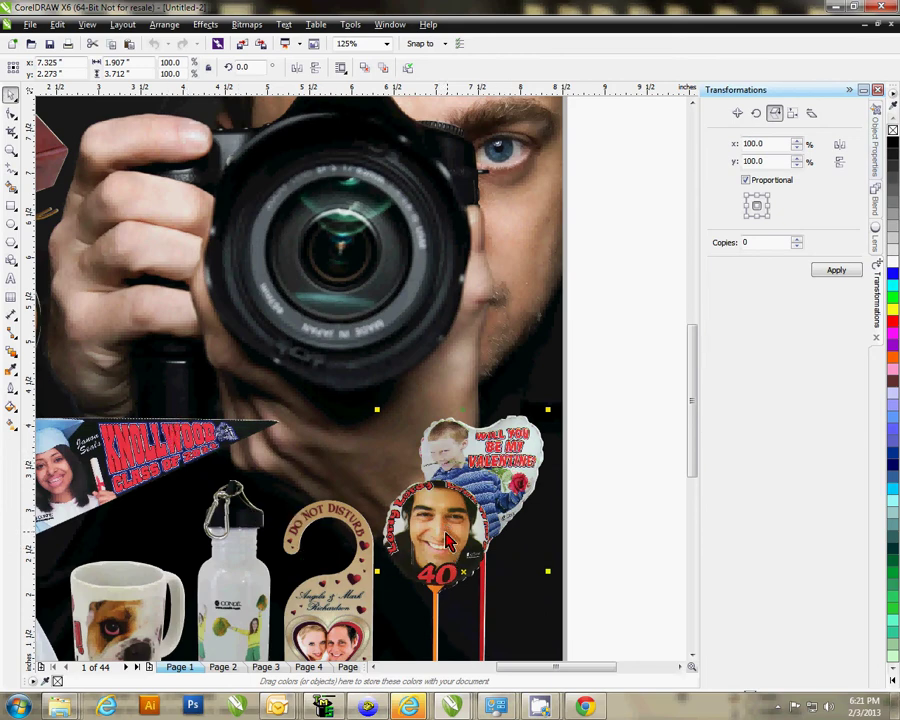
{"action": "left_click", "coordinate": [286, 543]}
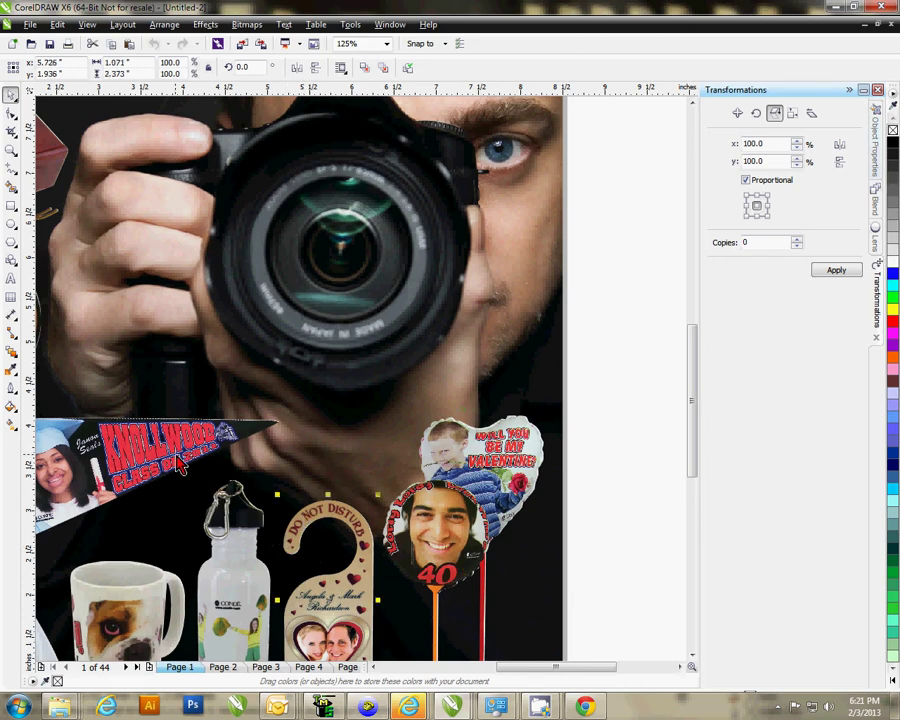
{"action": "key", "text": "Tab"}
{"action": "key", "text": "Tab"}
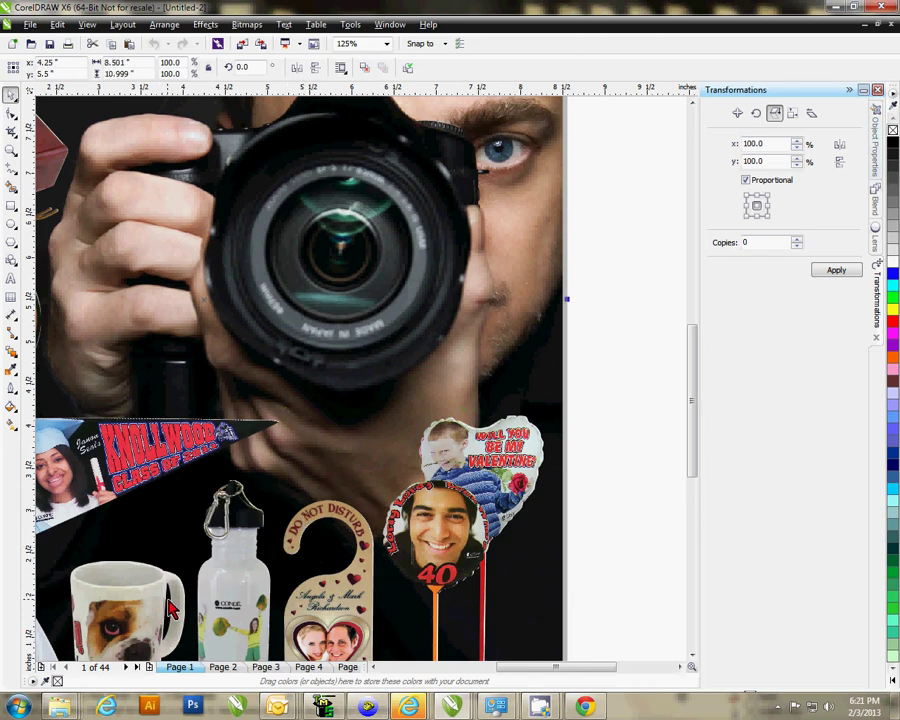
{"action": "left_click", "coordinate": [387, 44]}
{"action": "left_click", "coordinate": [374, 72]}
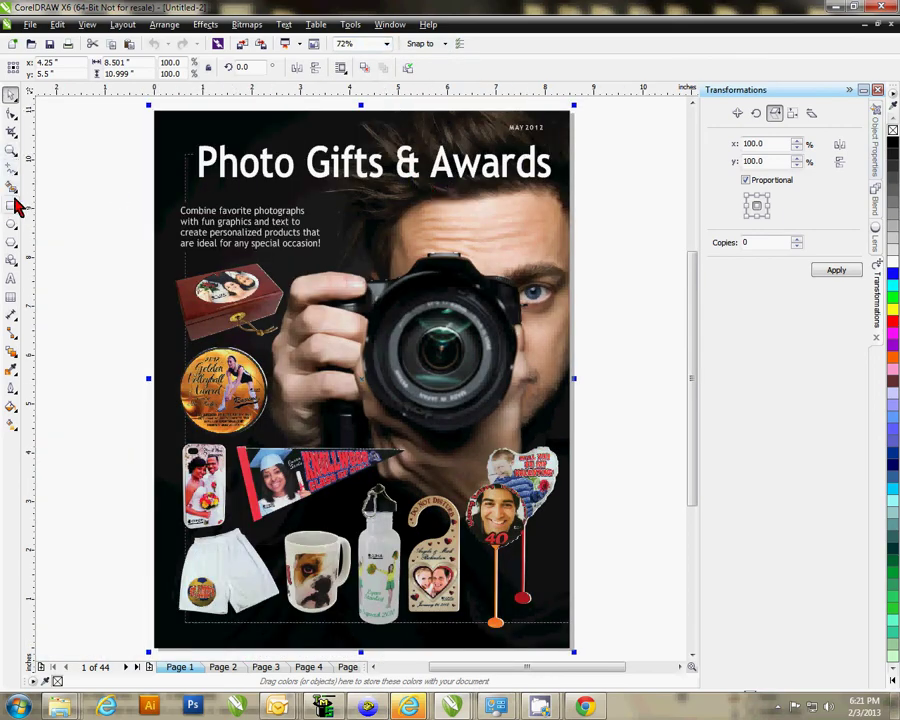
Replace the cover title "Photo Gifts & Awards" with a custom title made of a possessive first name followed by "Demo".
{"action": "left_click", "coordinate": [11, 278]}
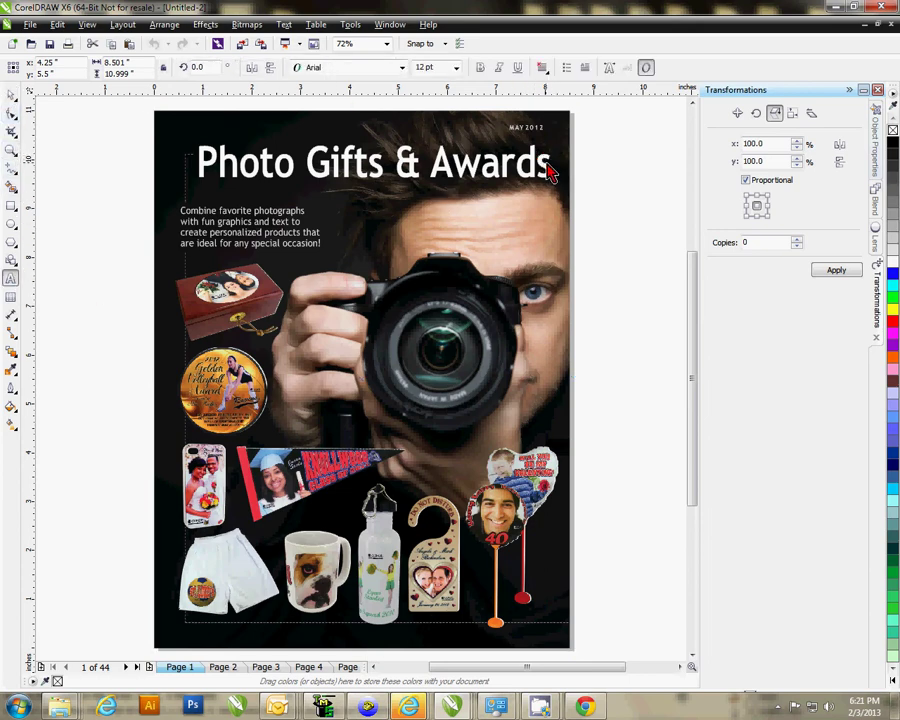
{"action": "left_click_drag", "start_coordinate": [555, 170], "coordinate": [207, 155]}
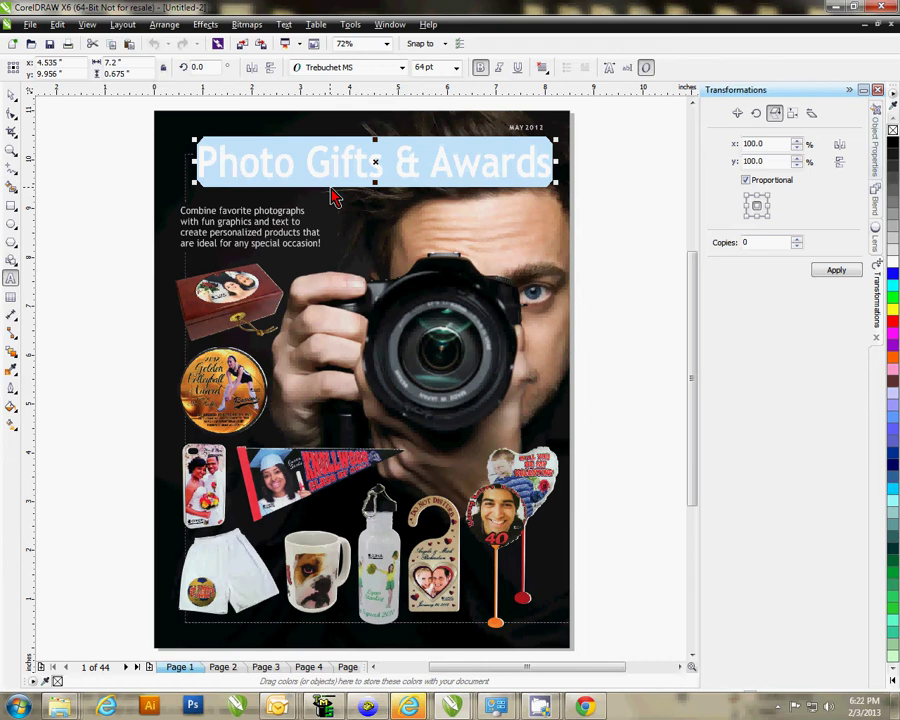
{"action": "type", "text": "V"}
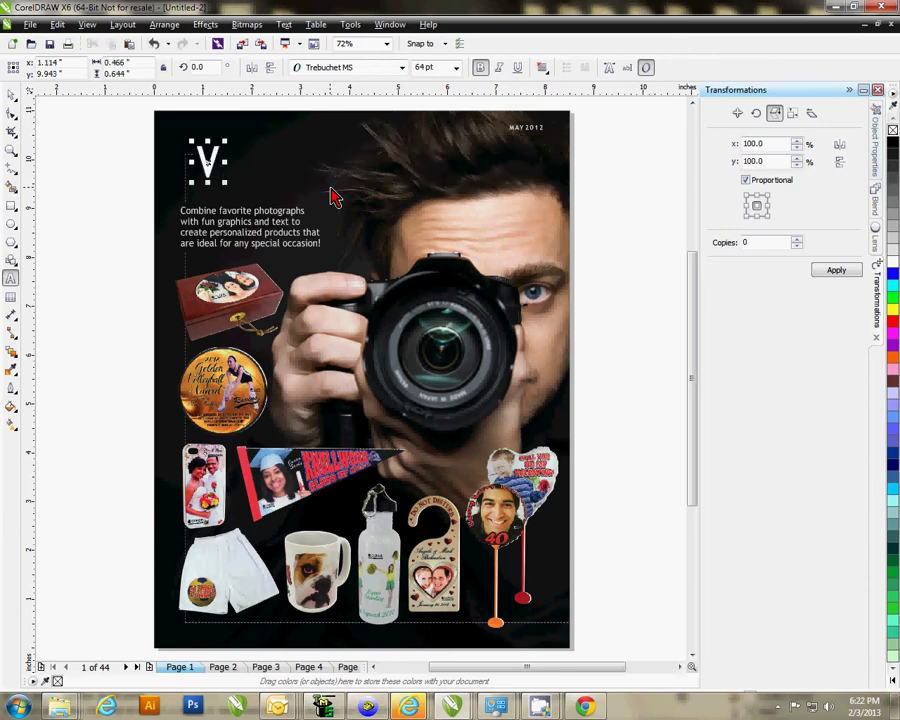
{"action": "type", "text": "icky"}
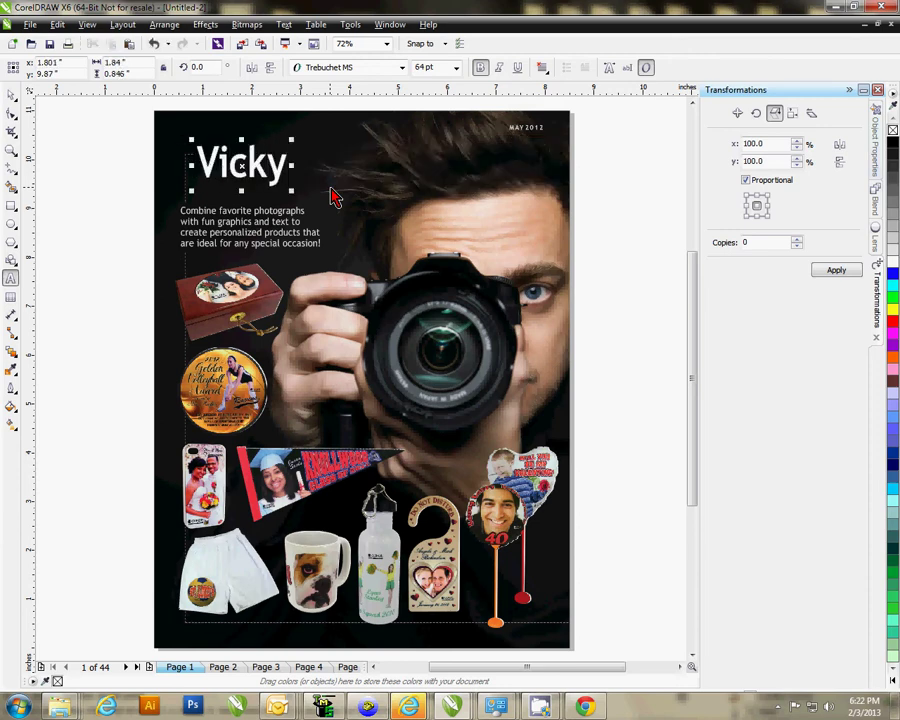
{"action": "type", "text": "'s"}
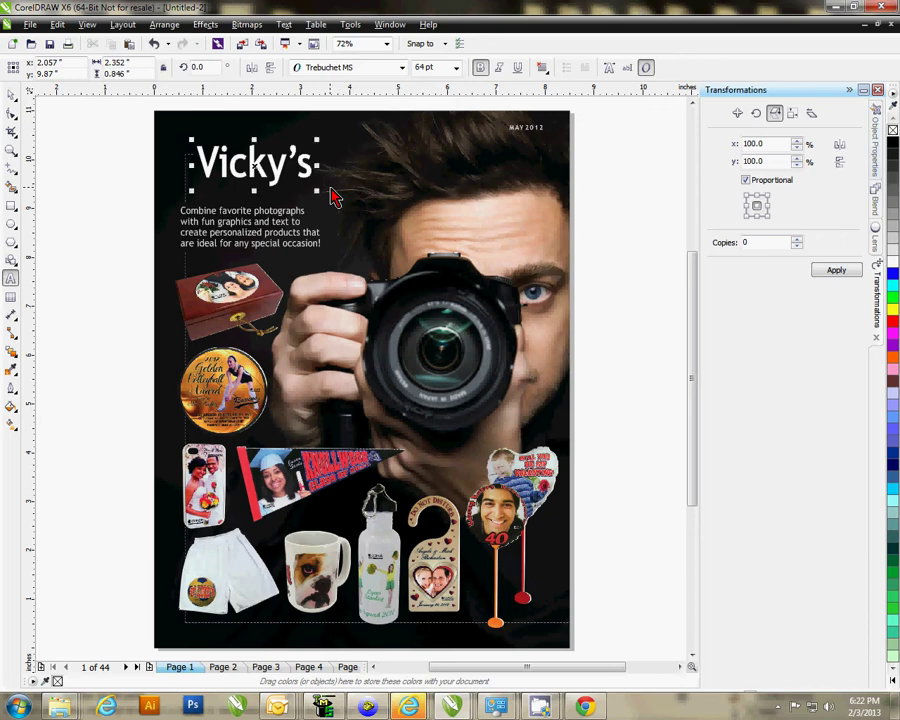
{"action": "type", "text": " D"}
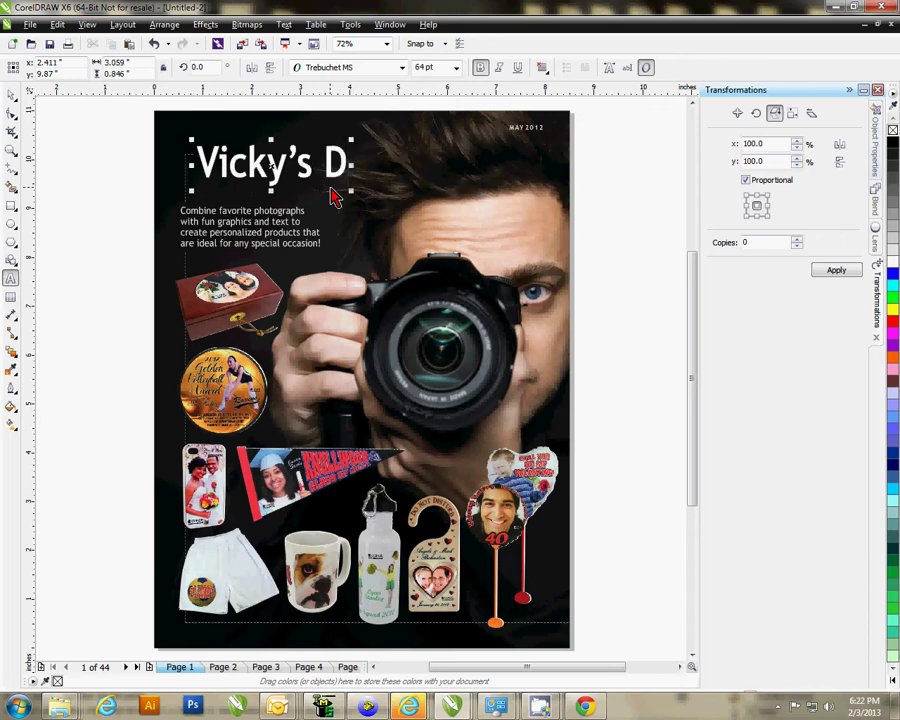
{"action": "type", "text": "emo"}
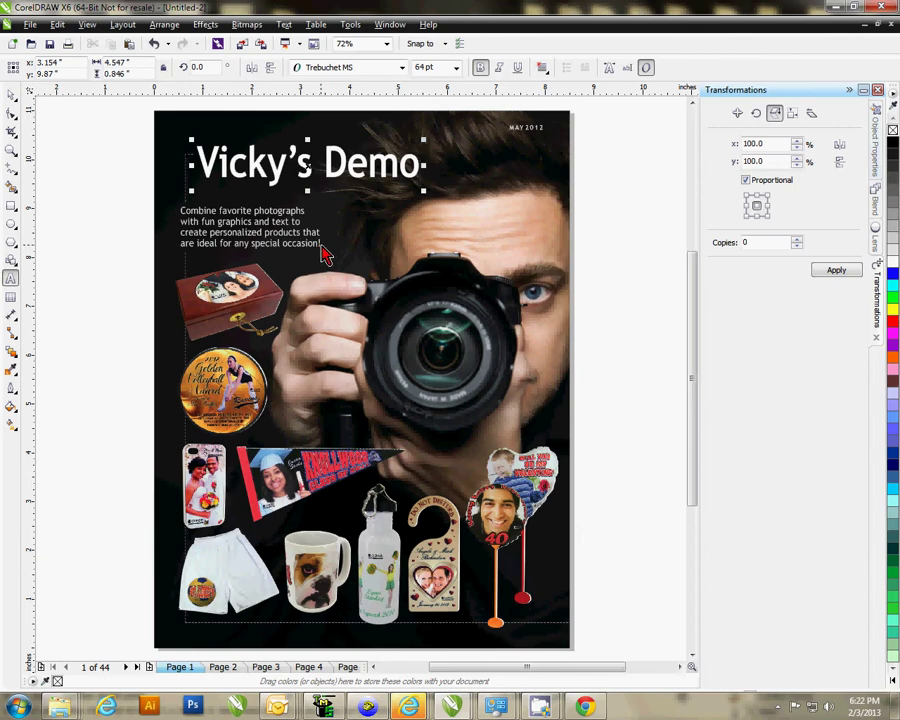
Check that the cover tagline's last line, page 2's parrot image and the OT3 tile's size description can be selected individually.
{"action": "left_click_drag", "start_coordinate": [321, 244], "coordinate": [166, 250]}
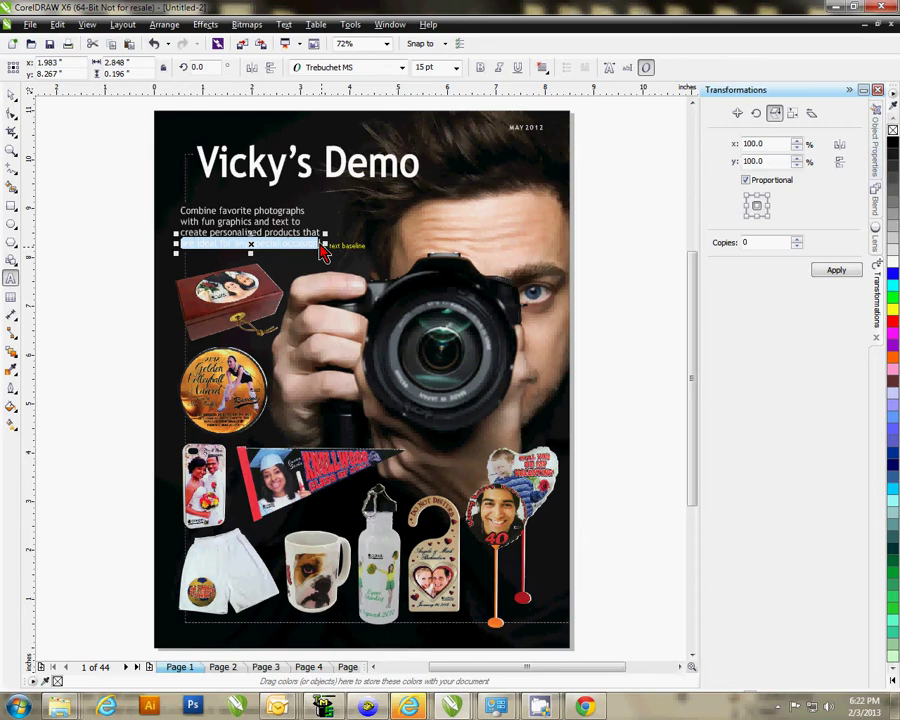
{"action": "left_click", "coordinate": [11, 95]}
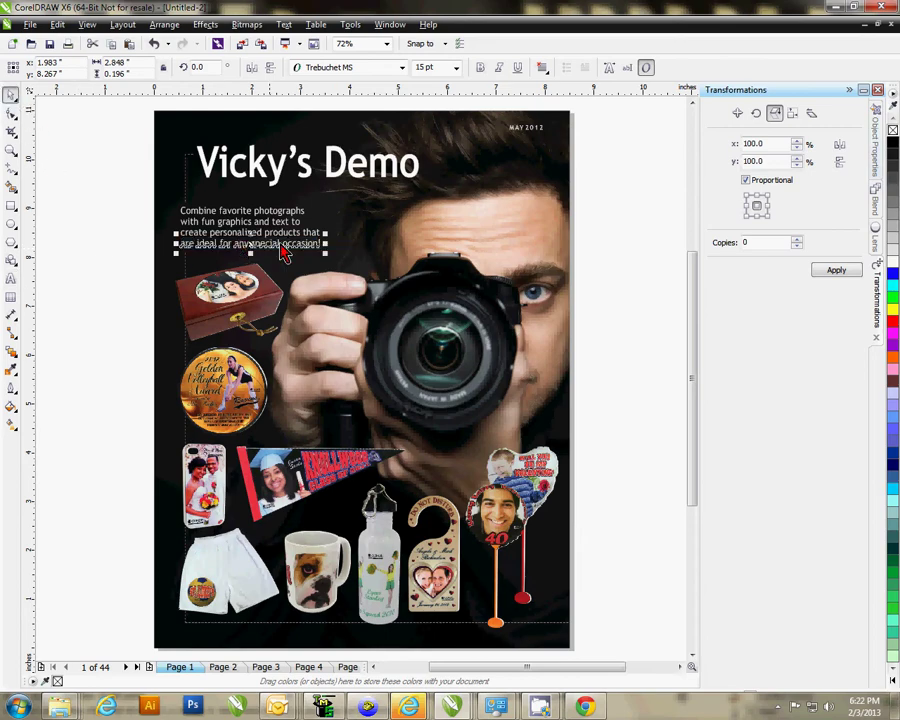
{"action": "left_click", "coordinate": [226, 669]}
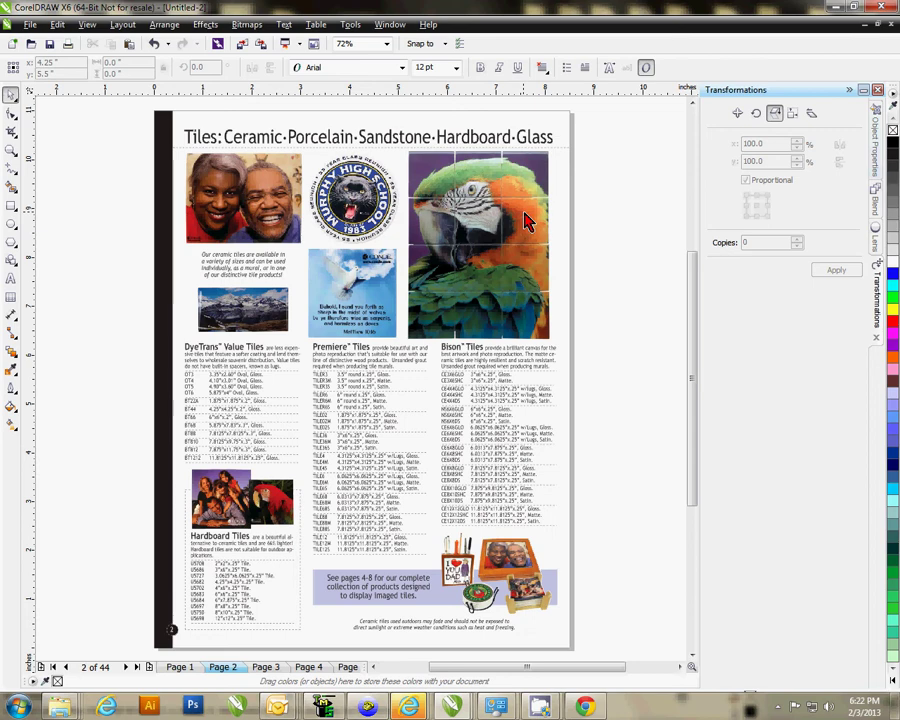
{"action": "left_click", "coordinate": [527, 220]}
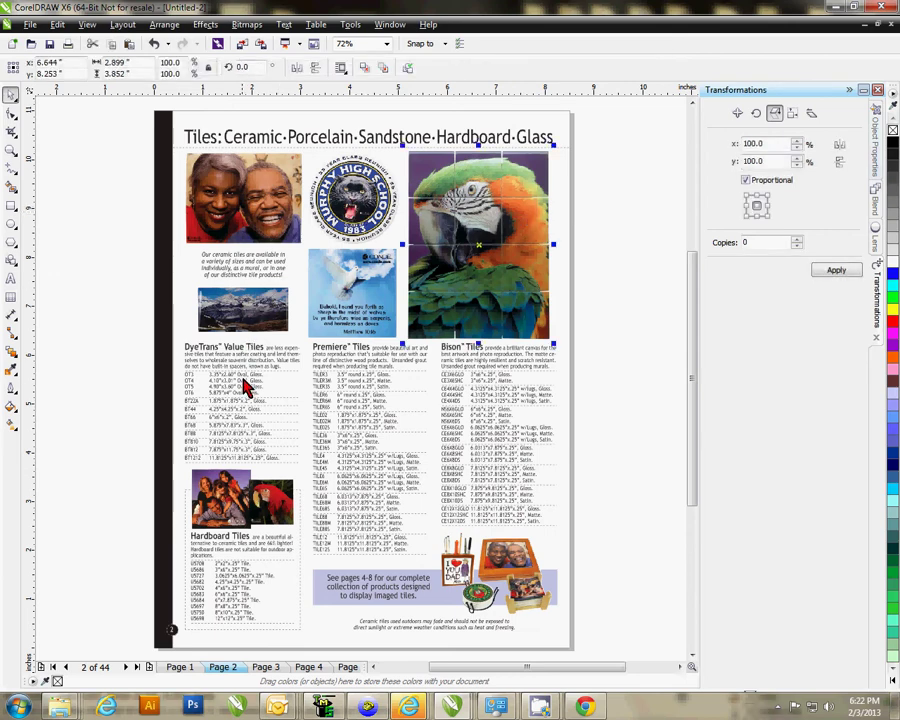
{"action": "scroll", "coordinate": [243, 392], "scroll_direction": "up", "scroll_amount": 2}
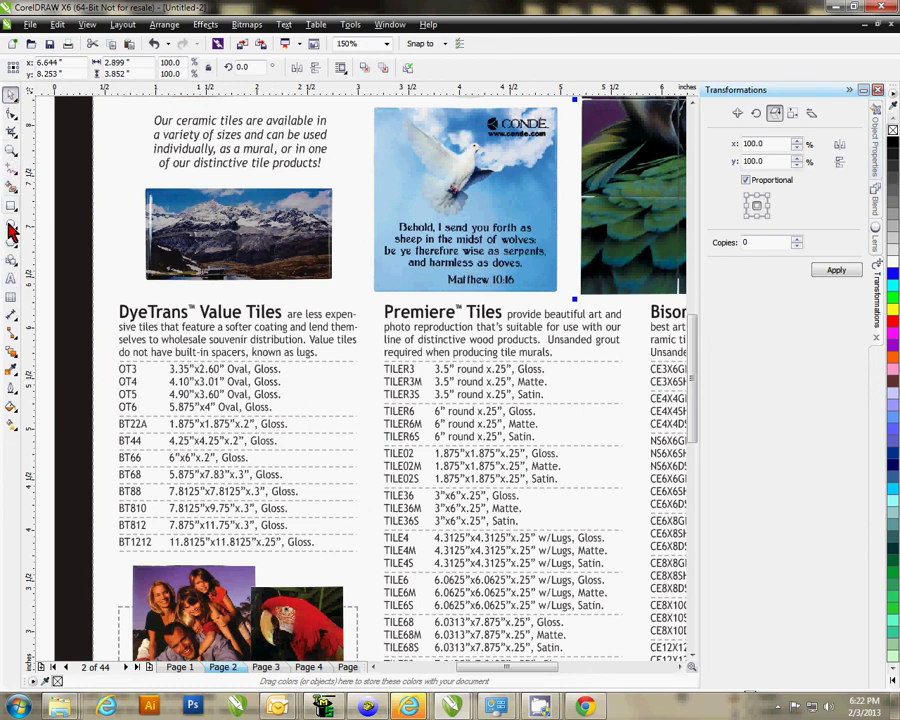
{"action": "left_click", "coordinate": [11, 281]}
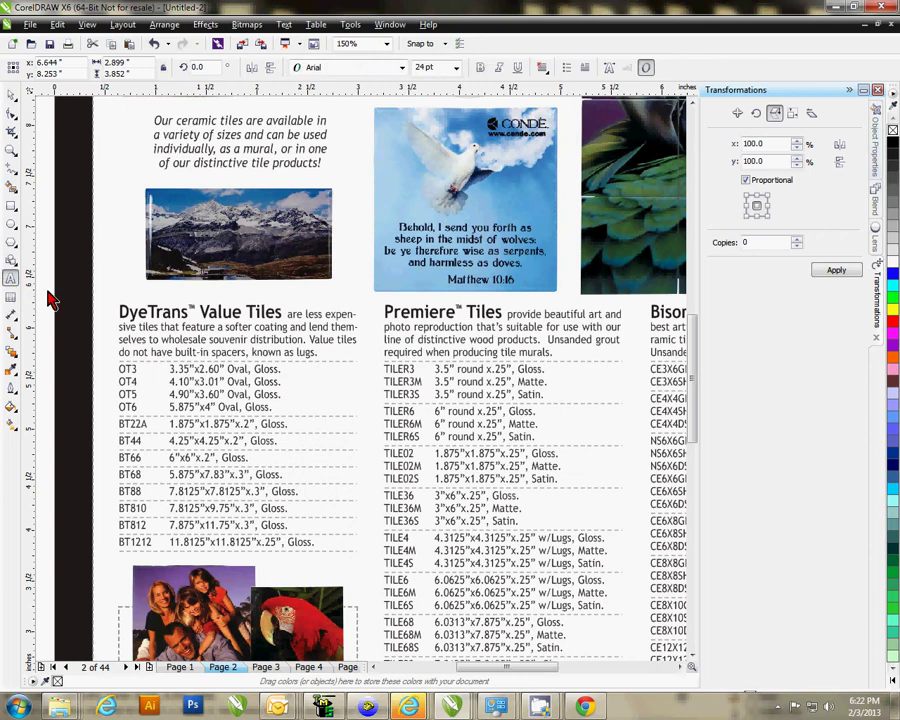
{"action": "left_click_drag", "start_coordinate": [280, 369], "coordinate": [157, 371]}
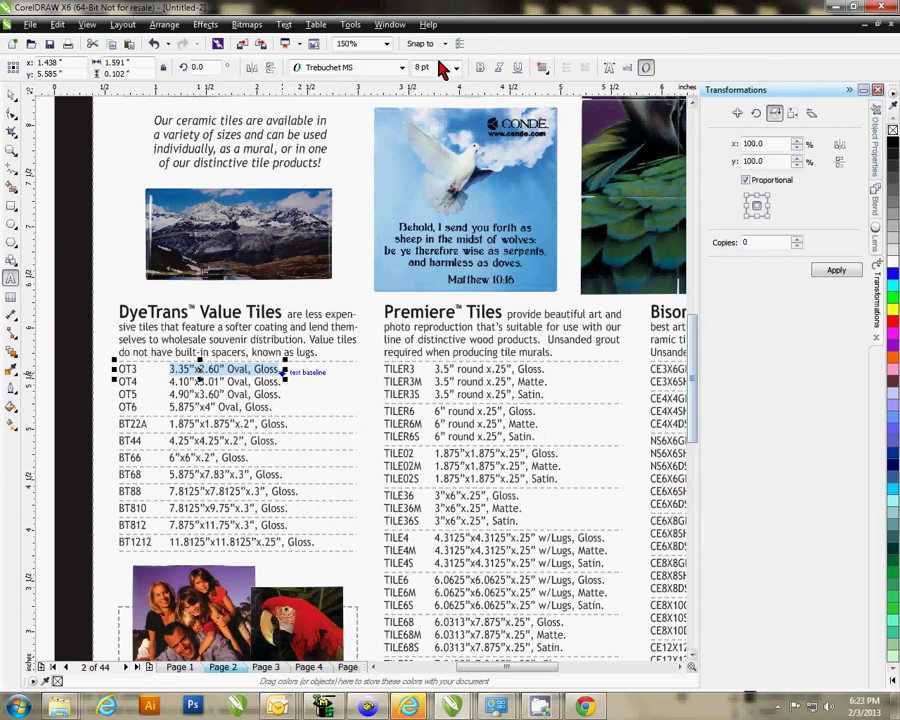
{"action": "left_click", "coordinate": [386, 43]}
{"action": "left_click", "coordinate": [362, 60]}
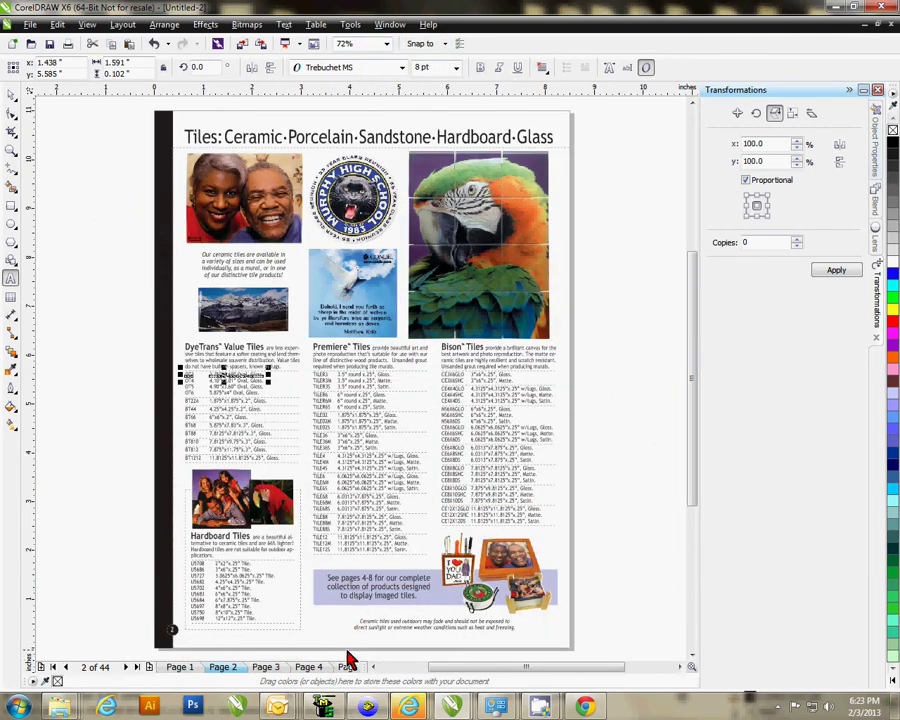
Examine the Stained Wood Frames product list on page 4 and bring up the page-management commands for page 3.
{"action": "left_click", "coordinate": [316, 666]}
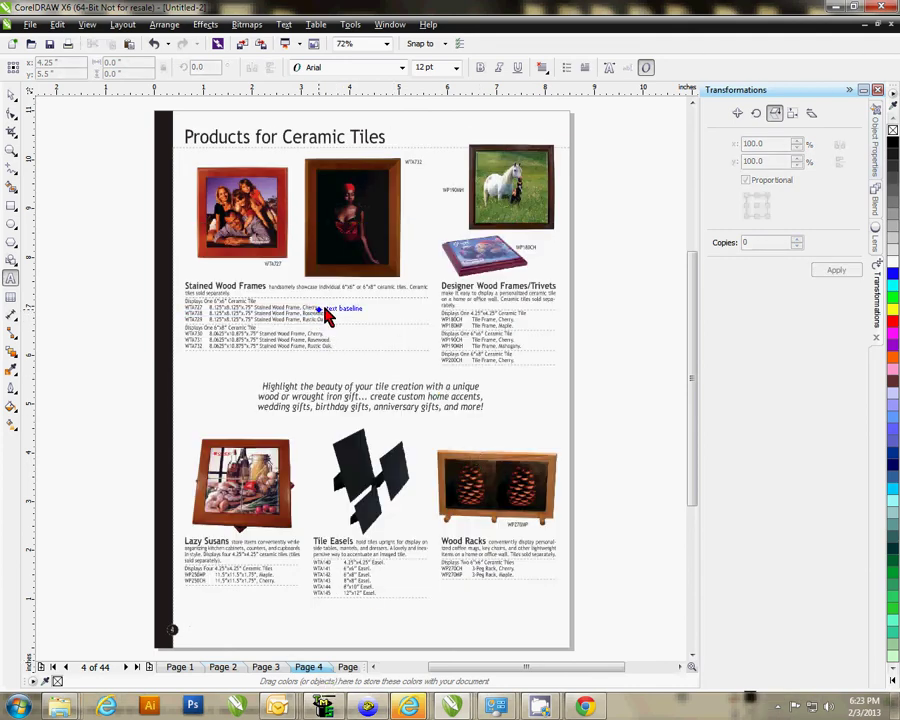
{"action": "scroll", "coordinate": [261, 321], "scroll_direction": "up", "scroll_amount": 2}
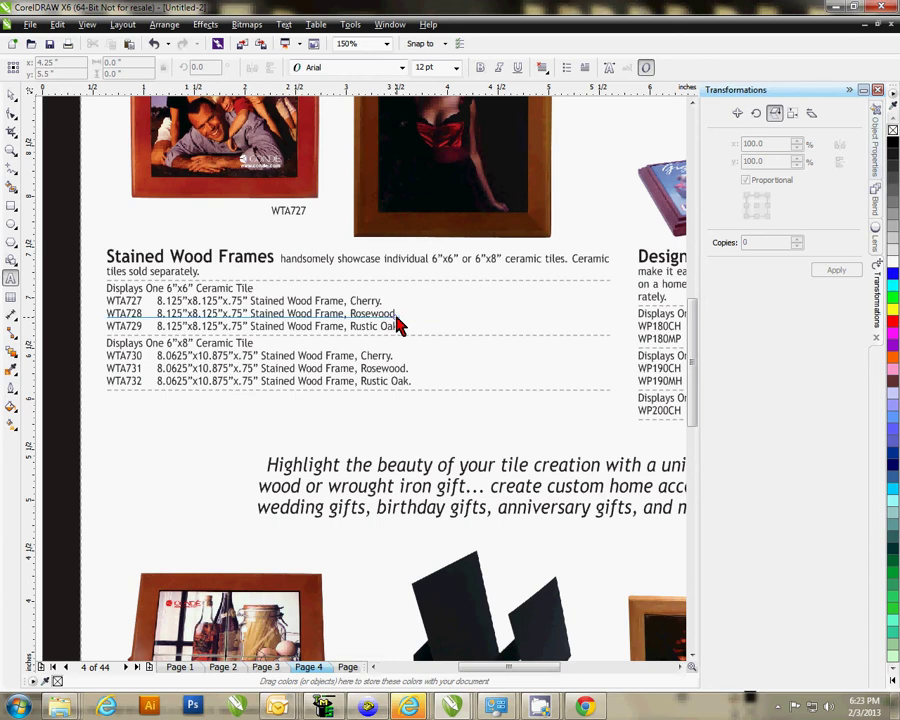
{"action": "right_click", "coordinate": [268, 668]}
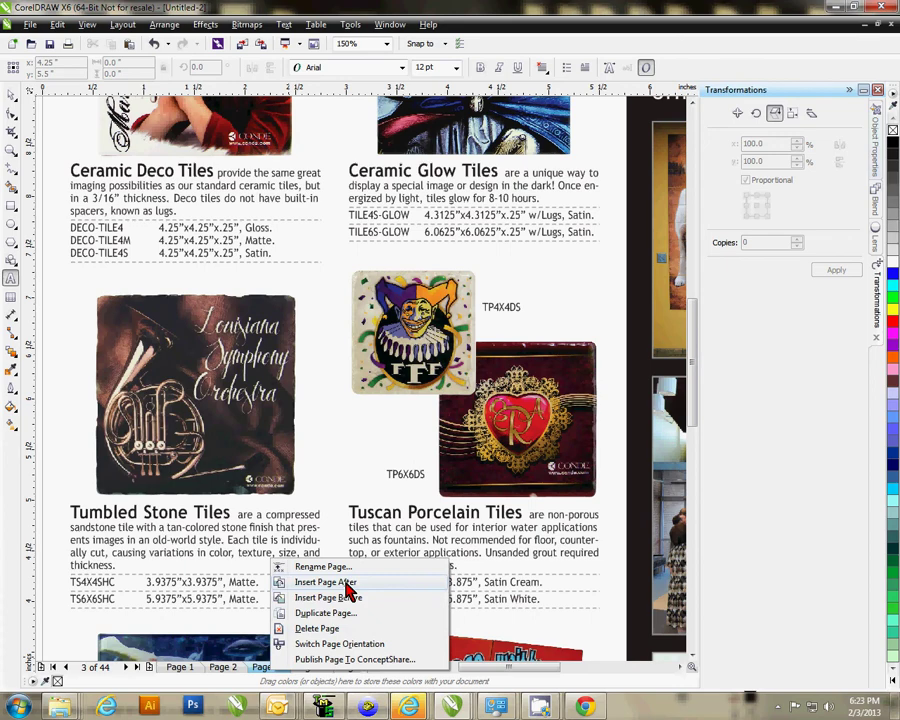
Review the page-management commands for the cover page, dismiss them and show the whole cover.
{"action": "left_click", "coordinate": [191, 667]}
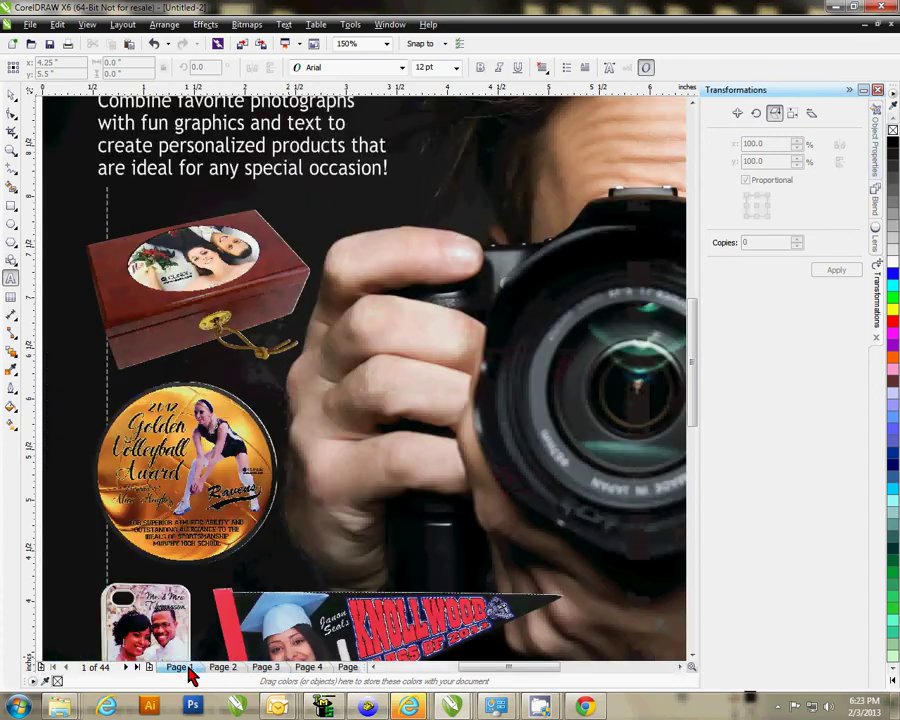
{"action": "right_click", "coordinate": [188, 670]}
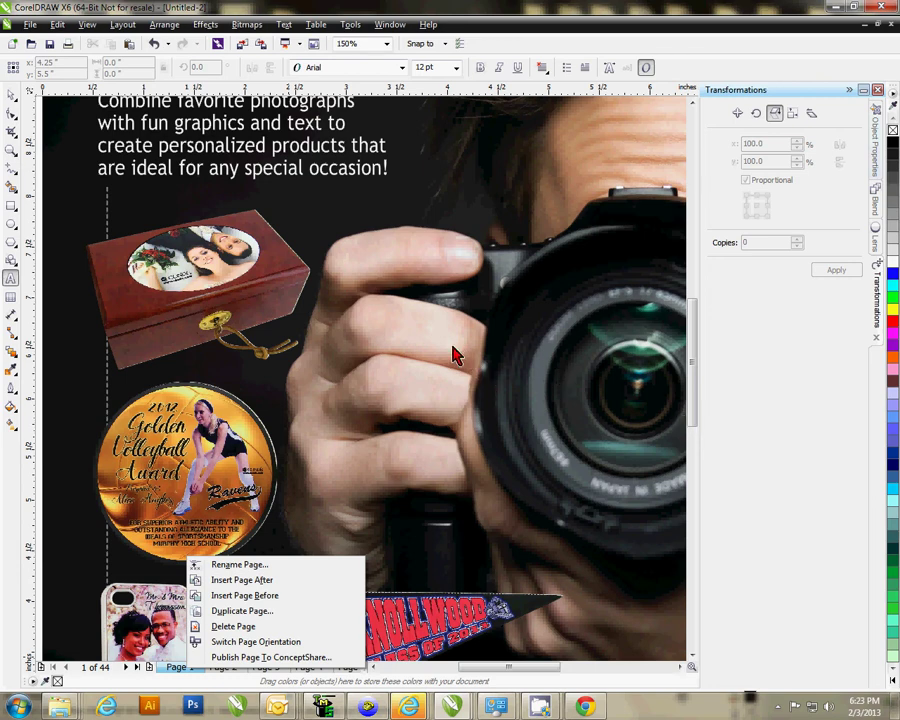
{"action": "left_click", "coordinate": [693, 407]}
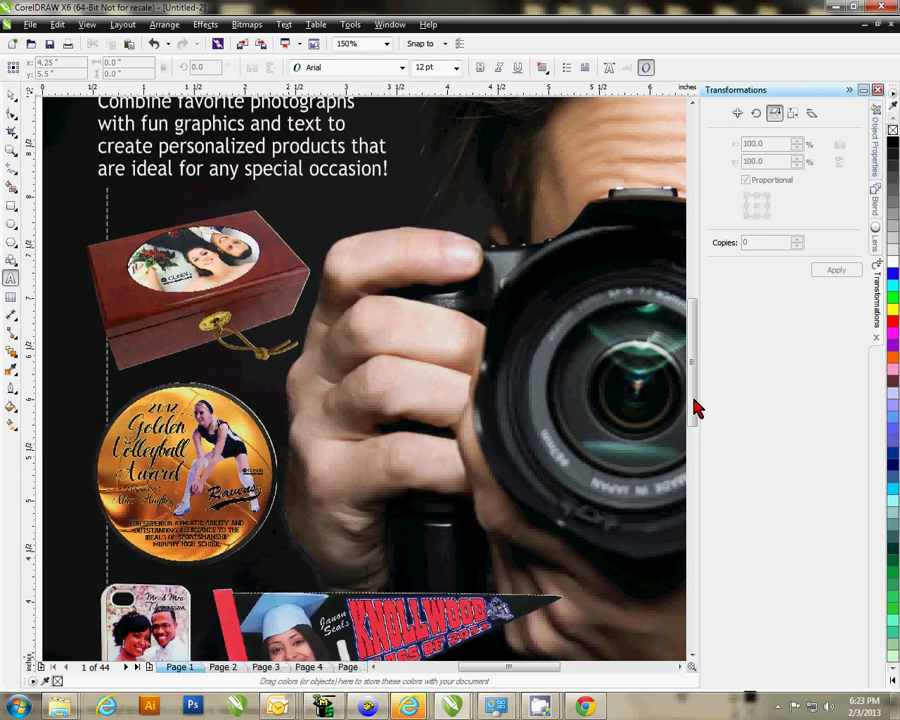
{"action": "left_click", "coordinate": [387, 43]}
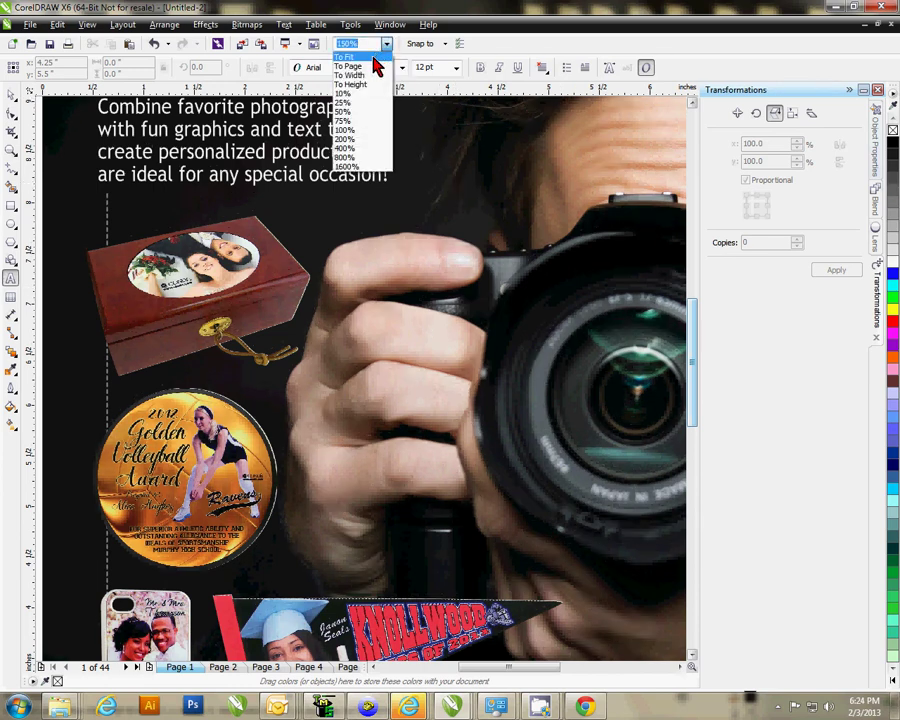
{"action": "left_click", "coordinate": [376, 66]}
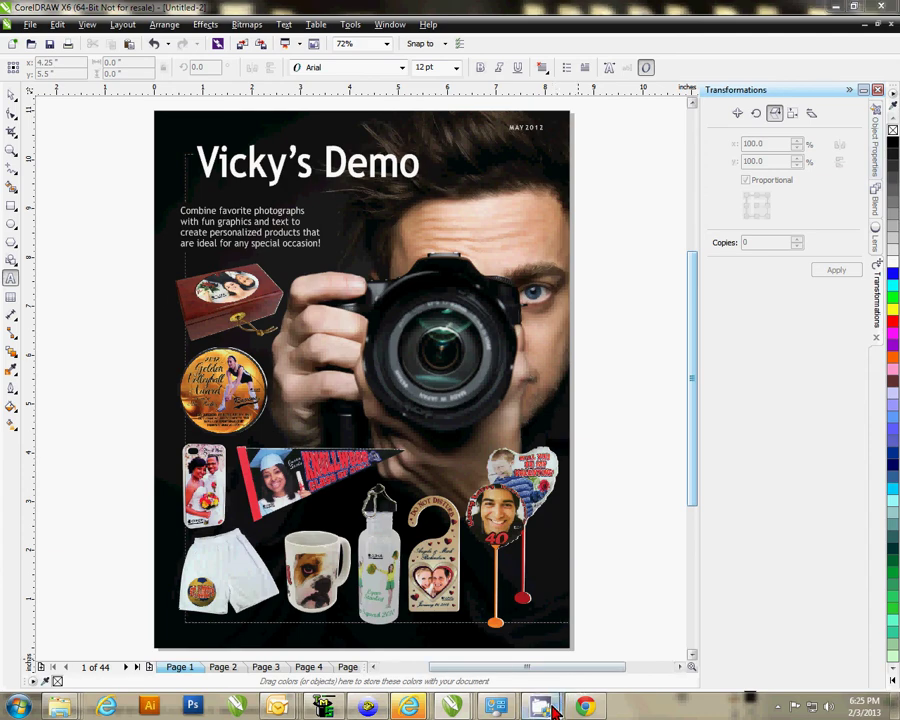
{"action": "mouse_move", "coordinate": [553, 710]}
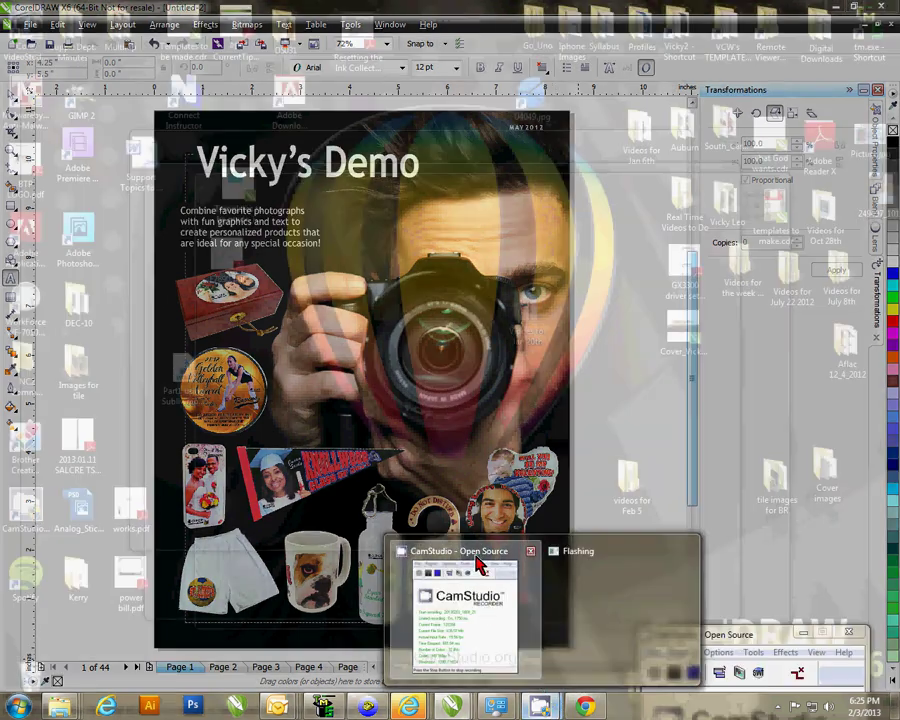
{"action": "left_click", "coordinate": [482, 583]}
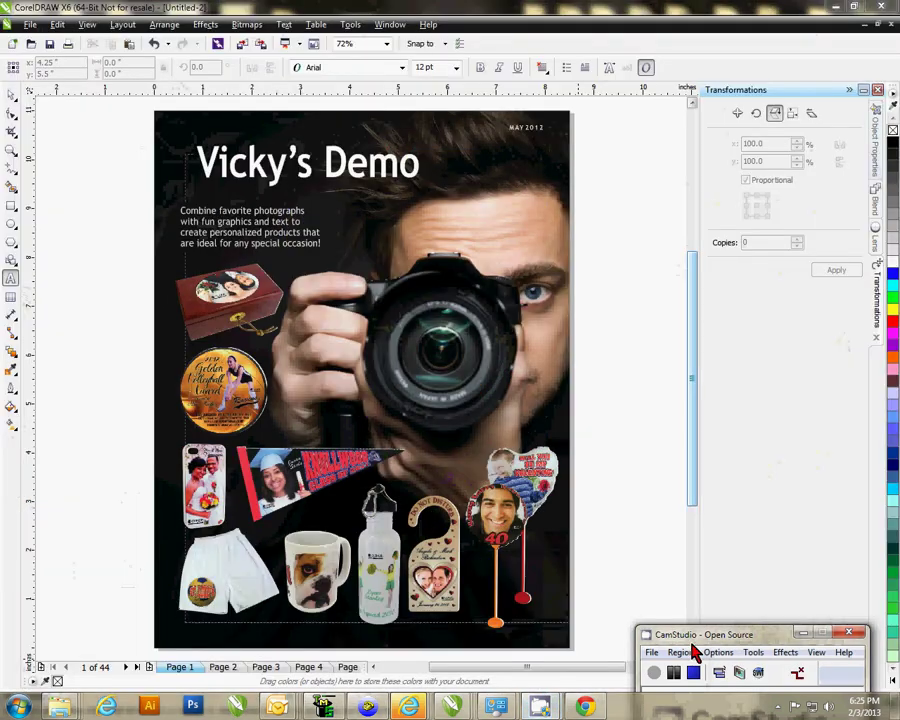